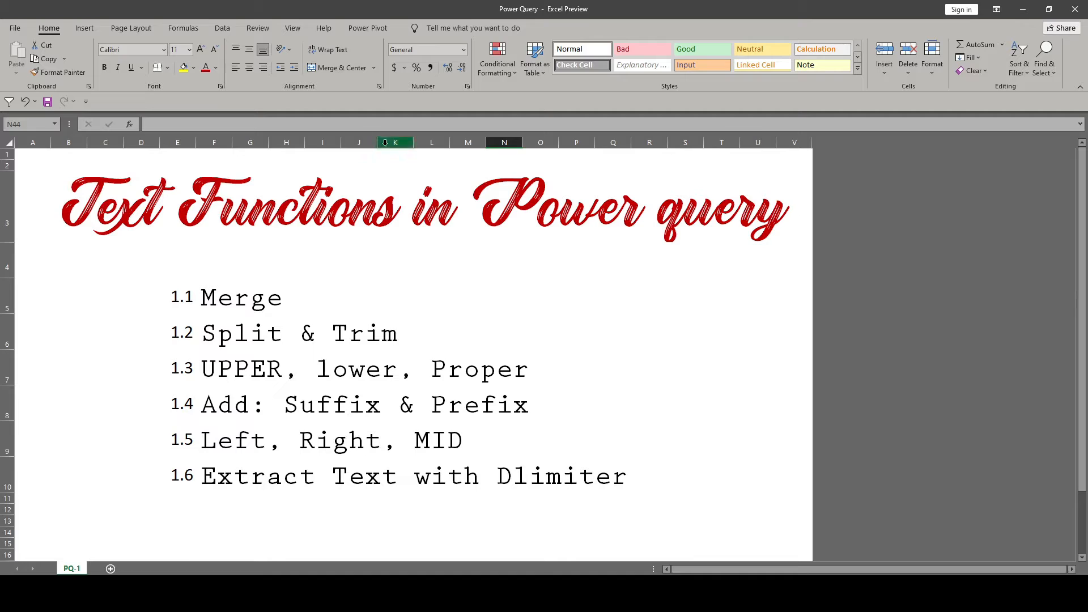
Add a new blank worksheet to the workbook after the PQ-1 sheet
{"action": "left_click", "coordinate": [360, 28]}
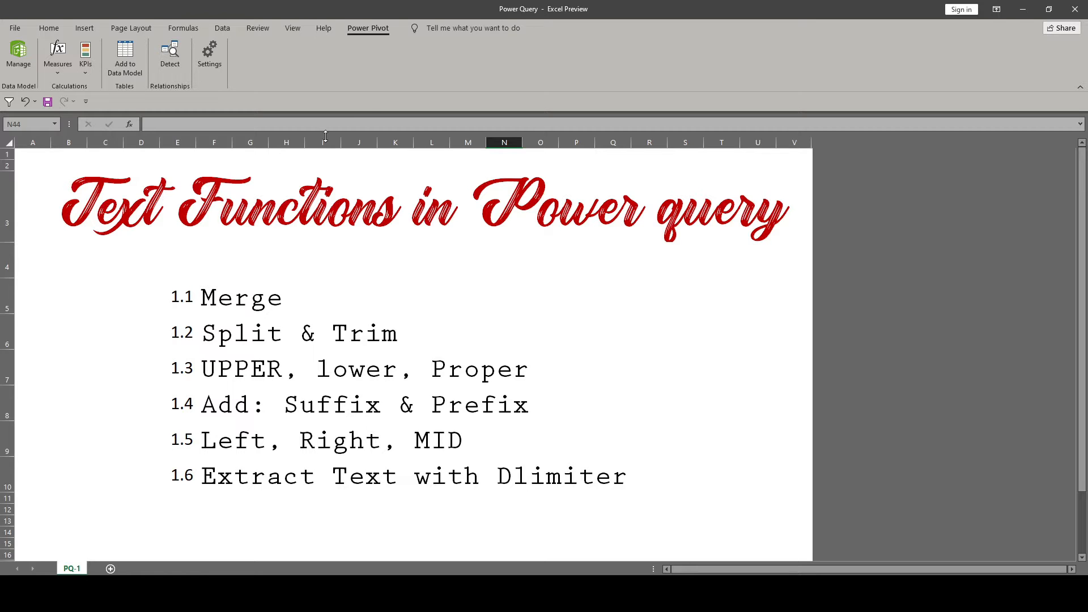
{"action": "left_click", "coordinate": [224, 29]}
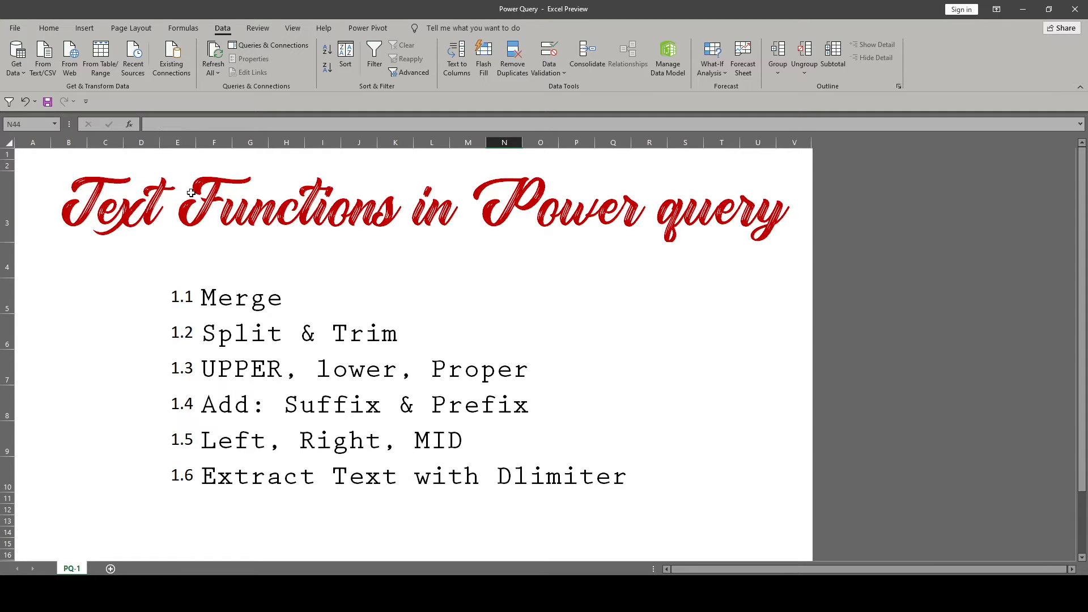
{"action": "left_click", "coordinate": [110, 569]}
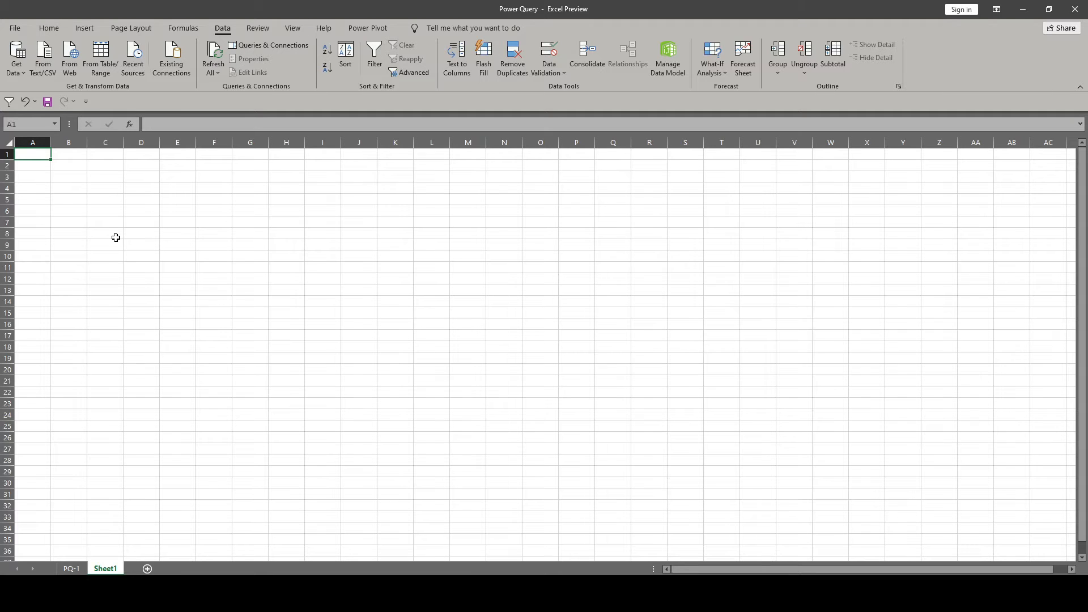
{"action": "left_click", "coordinate": [25, 75]}
{"action": "mouse_move", "coordinate": [50, 100]}
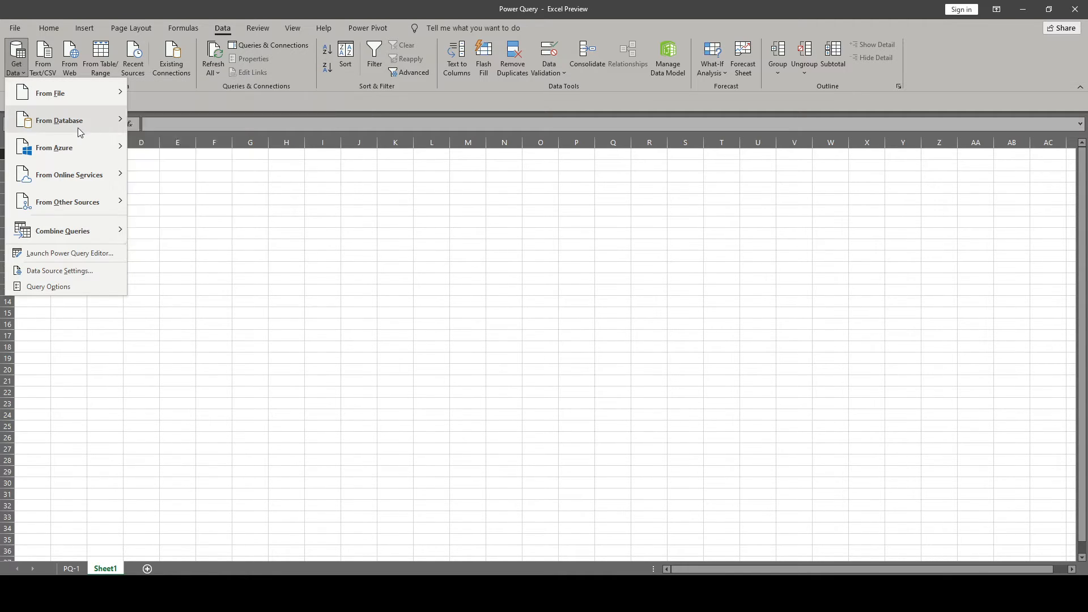
{"action": "mouse_move", "coordinate": [71, 130]}
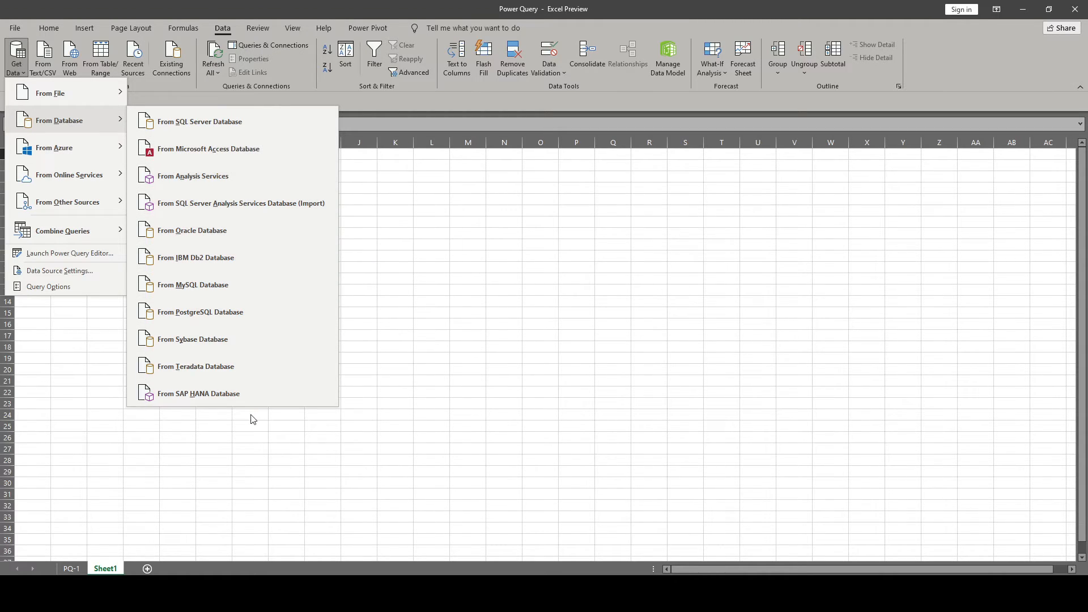
{"action": "left_click", "coordinate": [498, 333]}
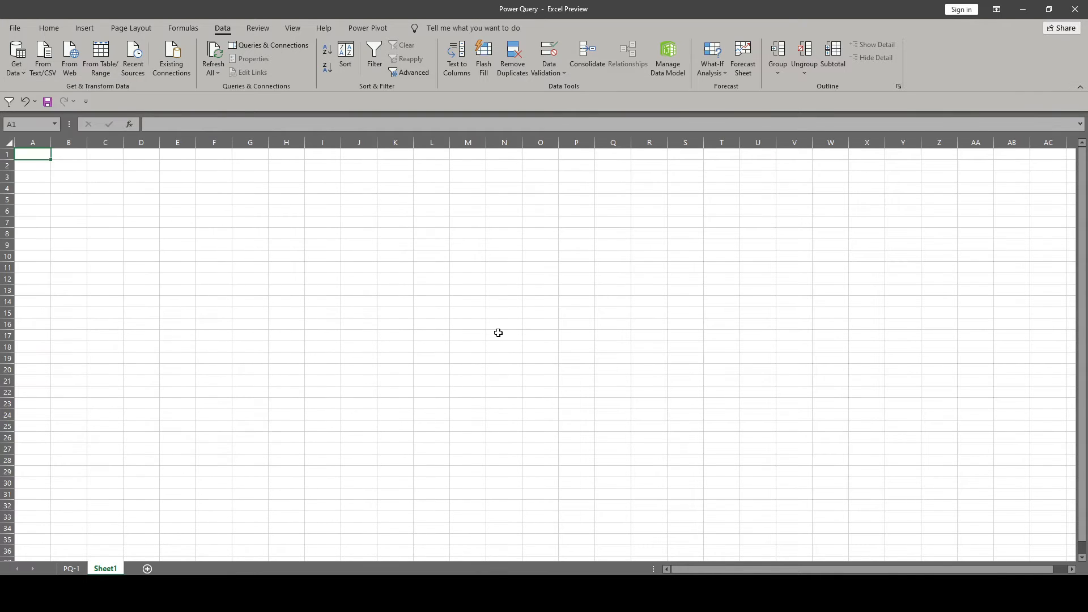
Import the global_superstore workbook from the POWER QUERY folder on the Desktop as a data source
{"action": "left_click", "coordinate": [23, 72]}
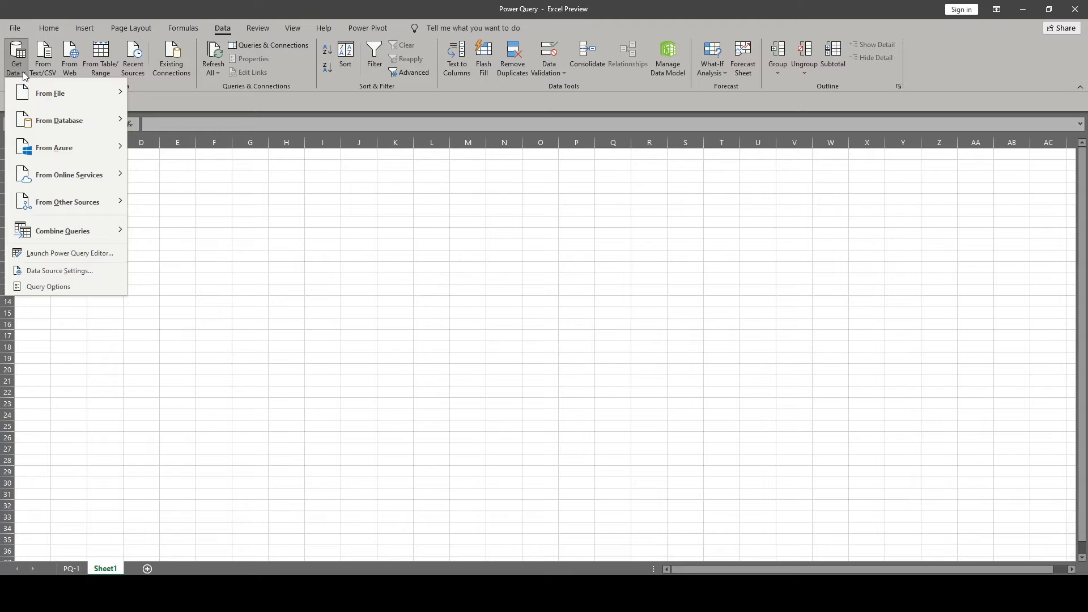
{"action": "mouse_move", "coordinate": [37, 98]}
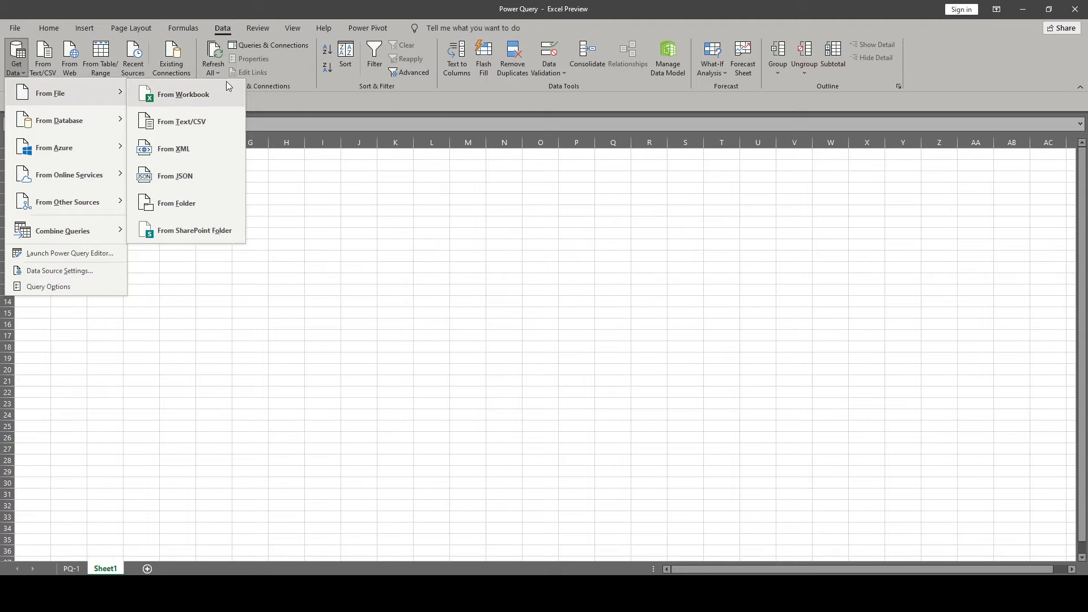
{"action": "left_click", "coordinate": [225, 97]}
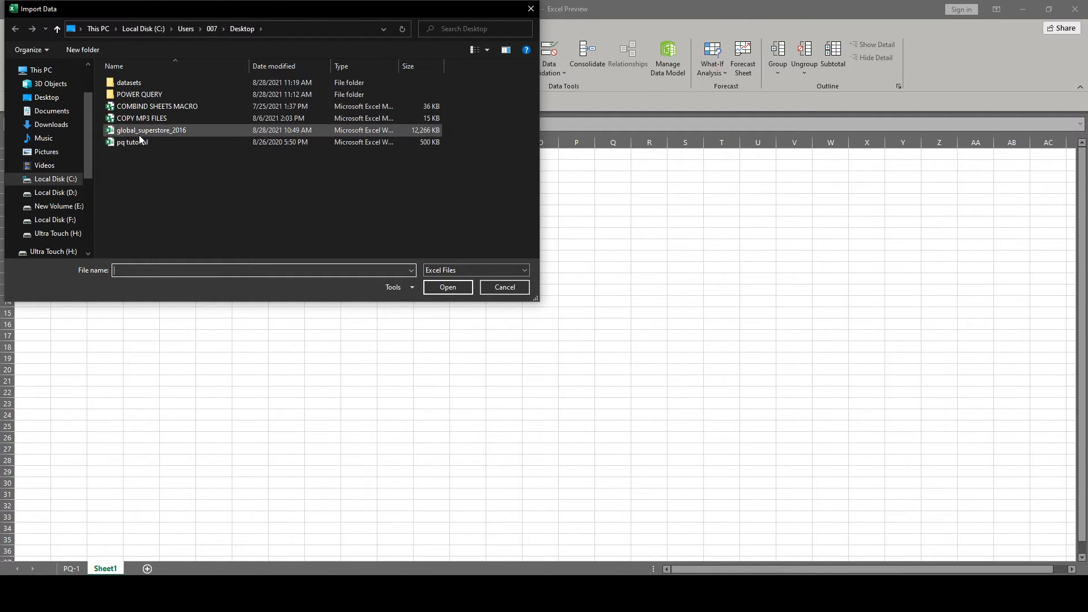
{"action": "double_click", "coordinate": [131, 95]}
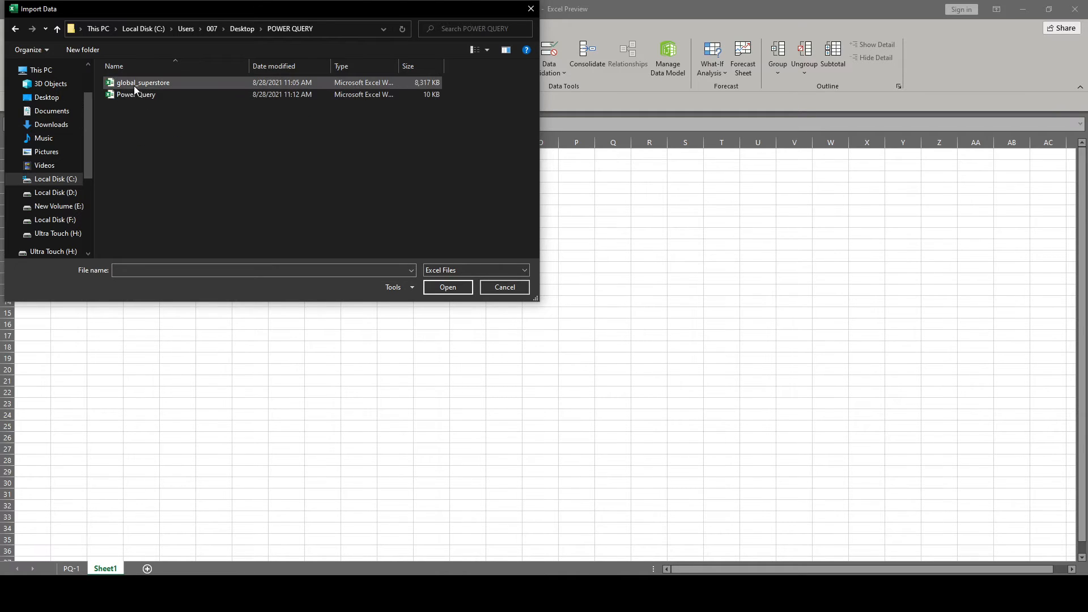
{"action": "left_click", "coordinate": [134, 86]}
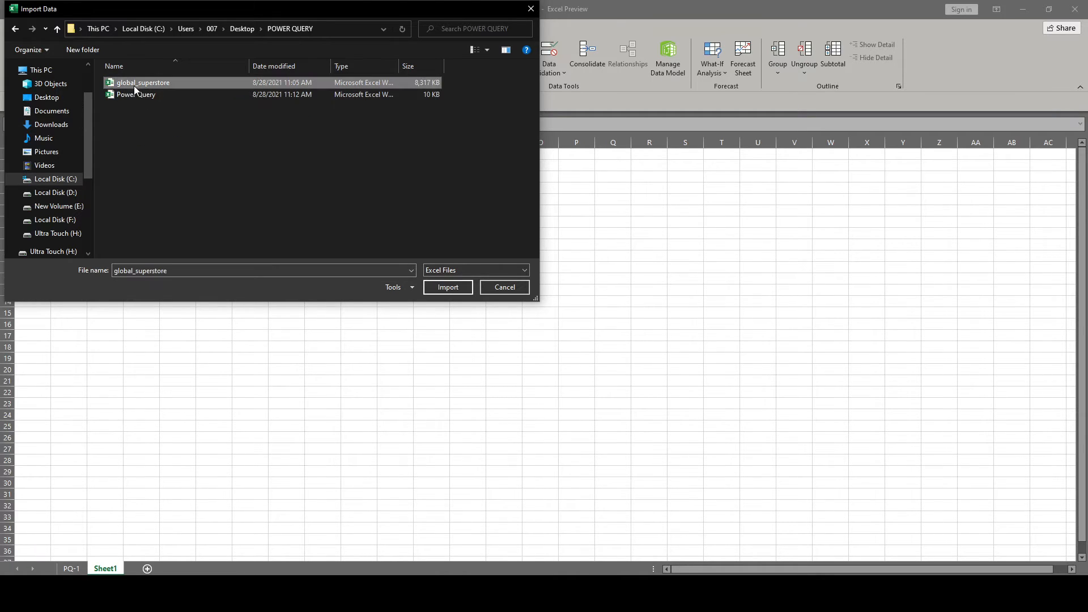
{"action": "left_click", "coordinate": [464, 287]}
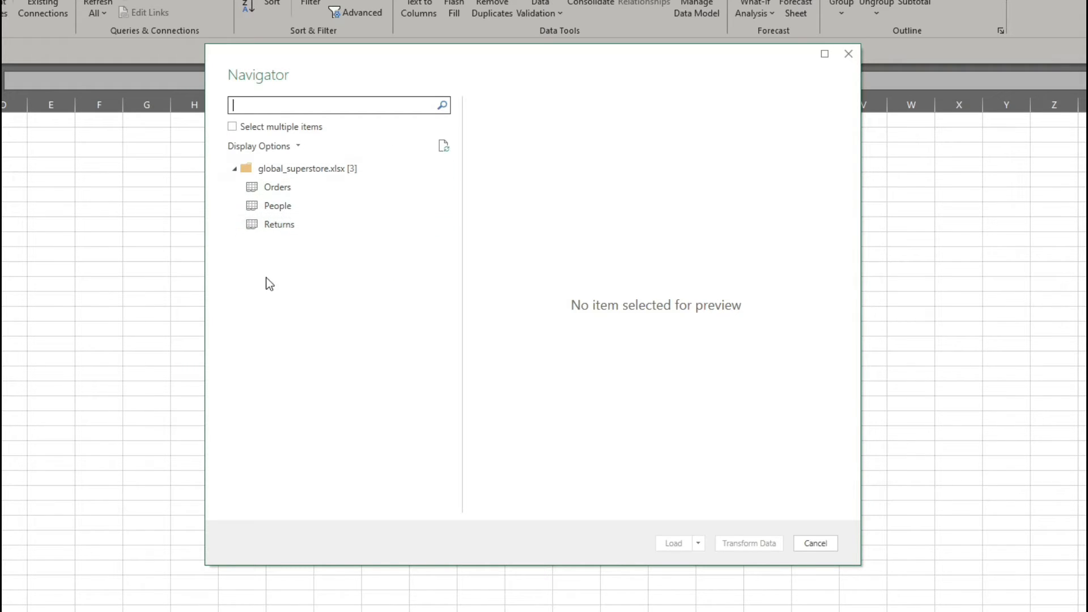
Choose the Orders sheet of global_superstore.xlsx and open its data in the Power Query Editor for transformation
{"action": "left_click", "coordinate": [273, 188]}
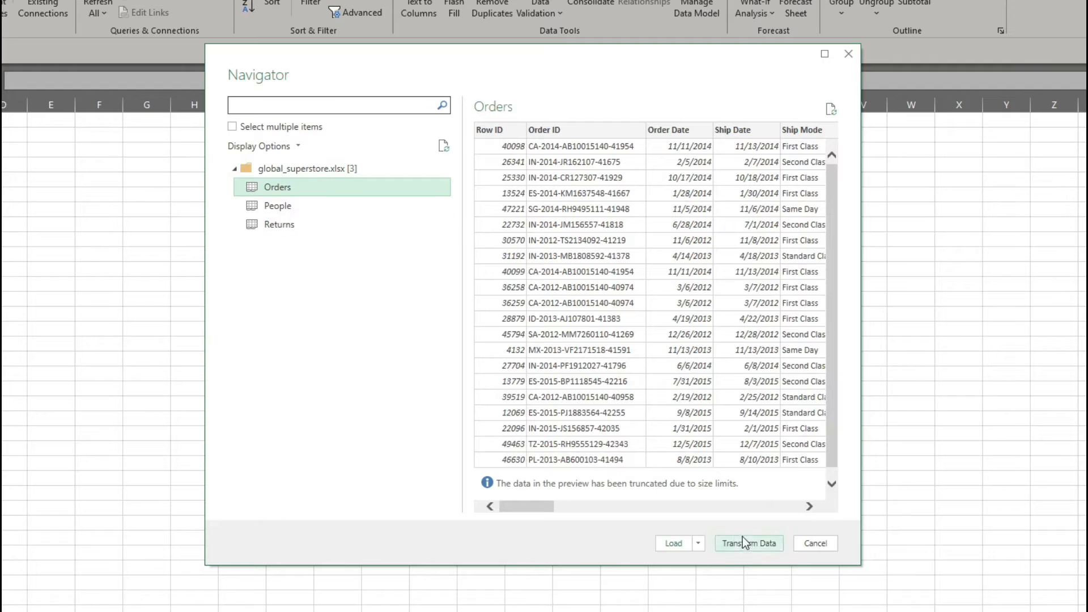
{"action": "left_click", "coordinate": [698, 543]}
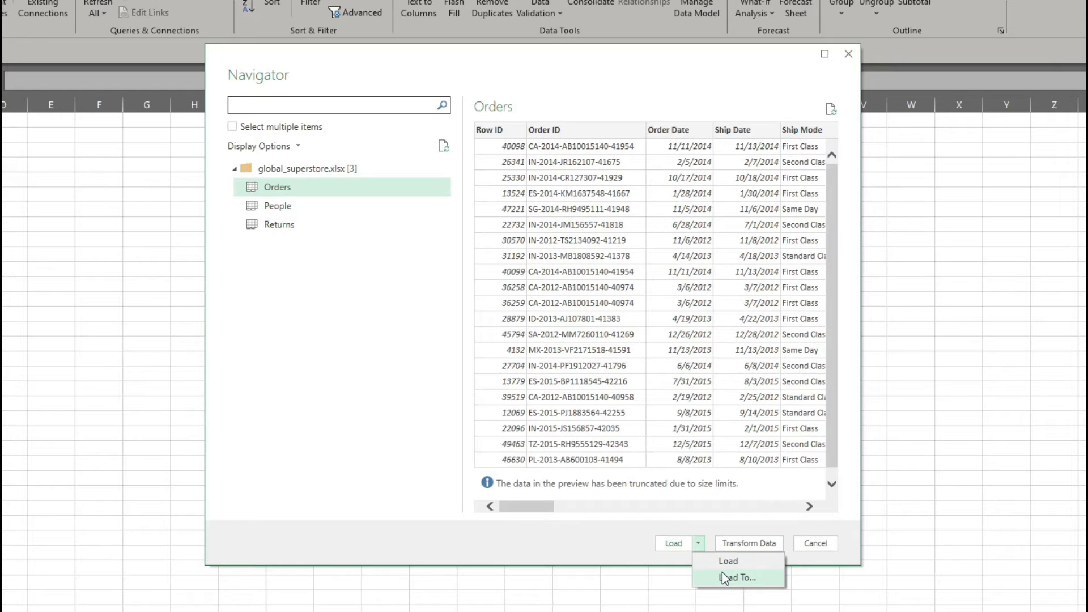
{"action": "left_click", "coordinate": [630, 555]}
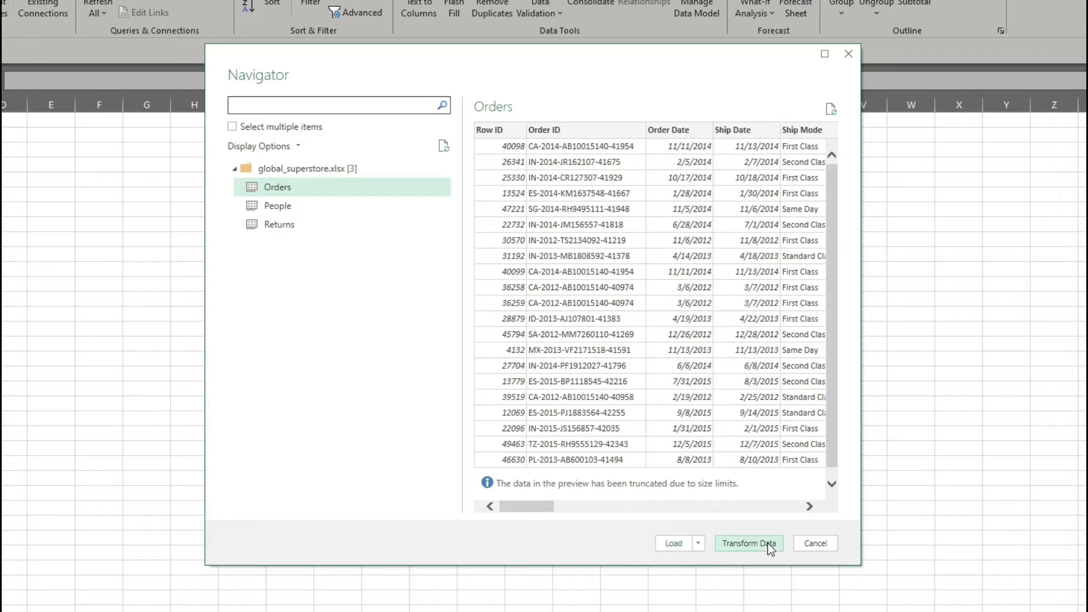
{"action": "left_click", "coordinate": [749, 543]}
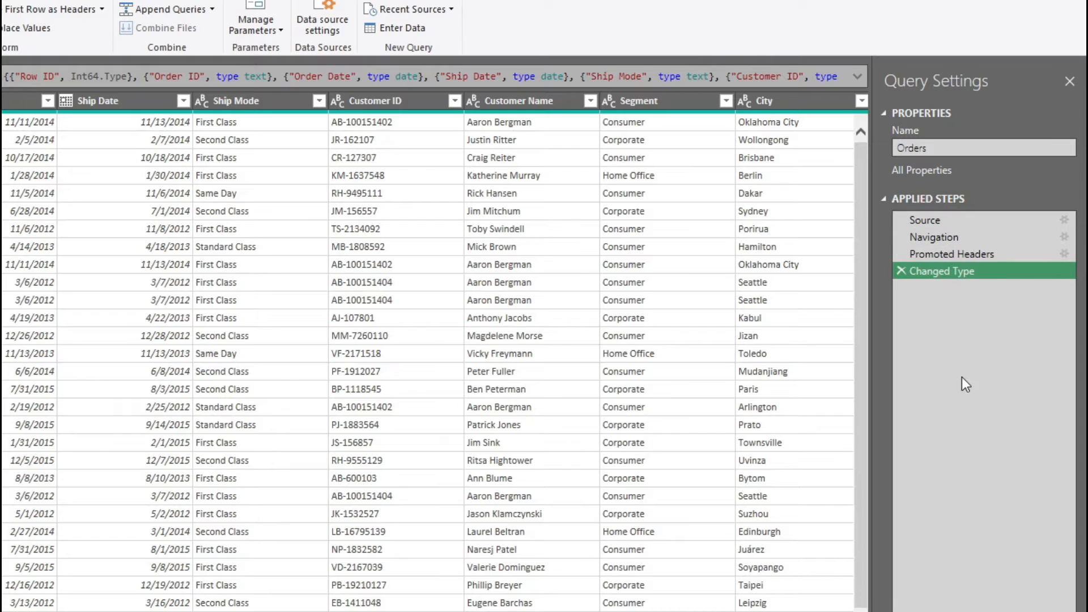
Try removing the Customer ID column from the Orders query and delete the resulting applied step
{"action": "left_click", "coordinate": [371, 104]}
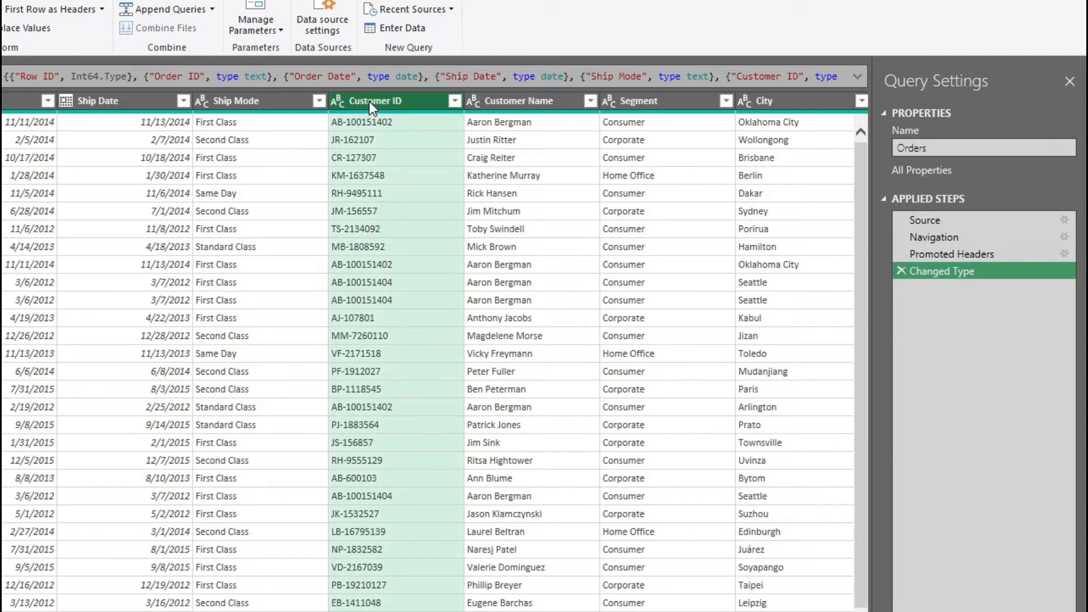
{"action": "right_click", "coordinate": [369, 101]}
{"action": "left_click", "coordinate": [440, 137]}
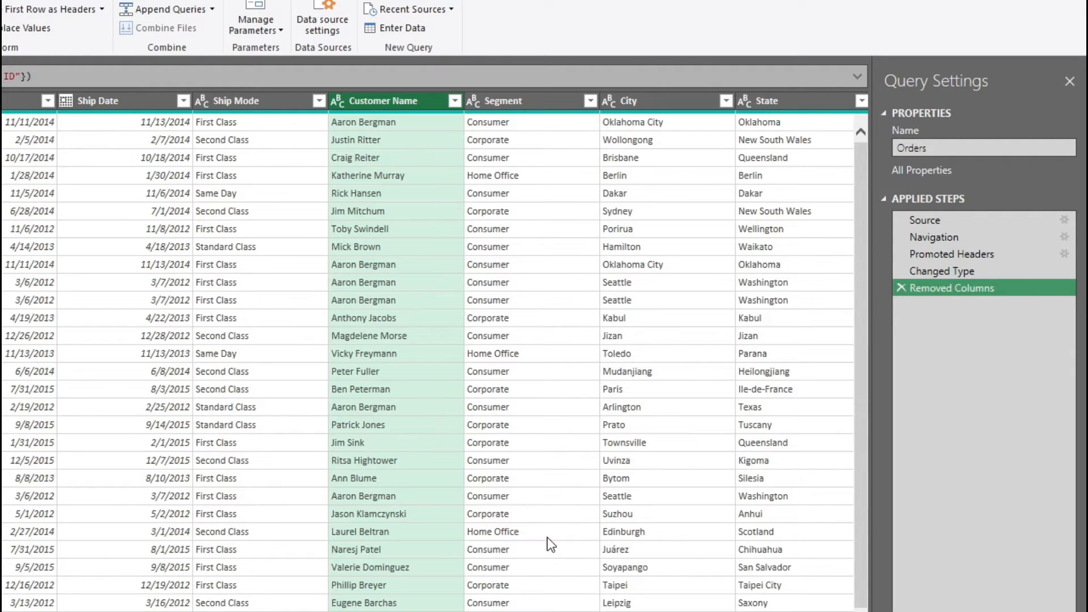
{"action": "left_click", "coordinate": [904, 289]}
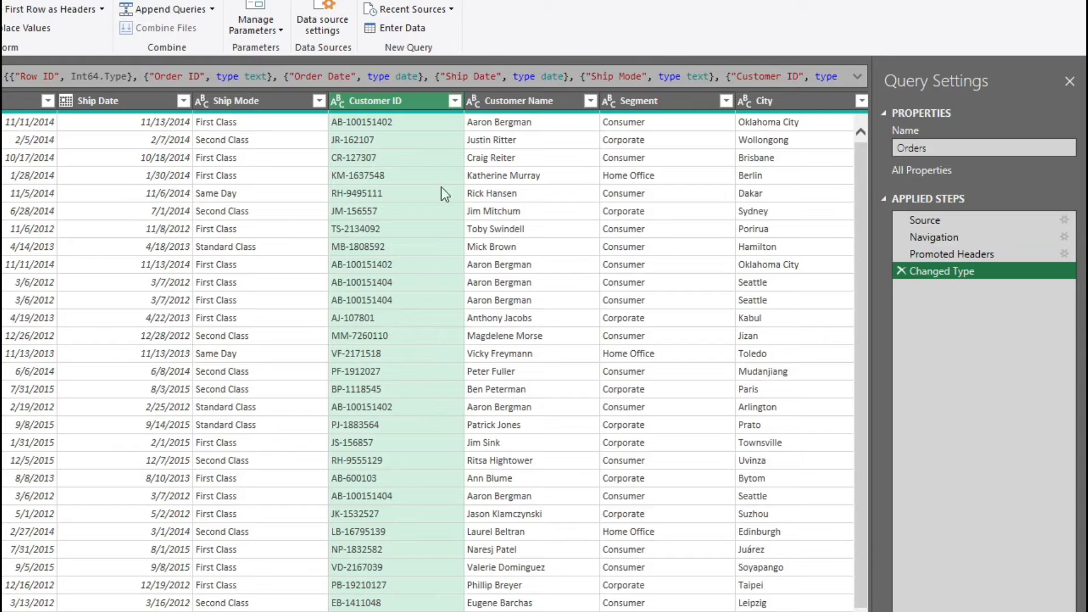
{"action": "left_click", "coordinate": [51, 403]}
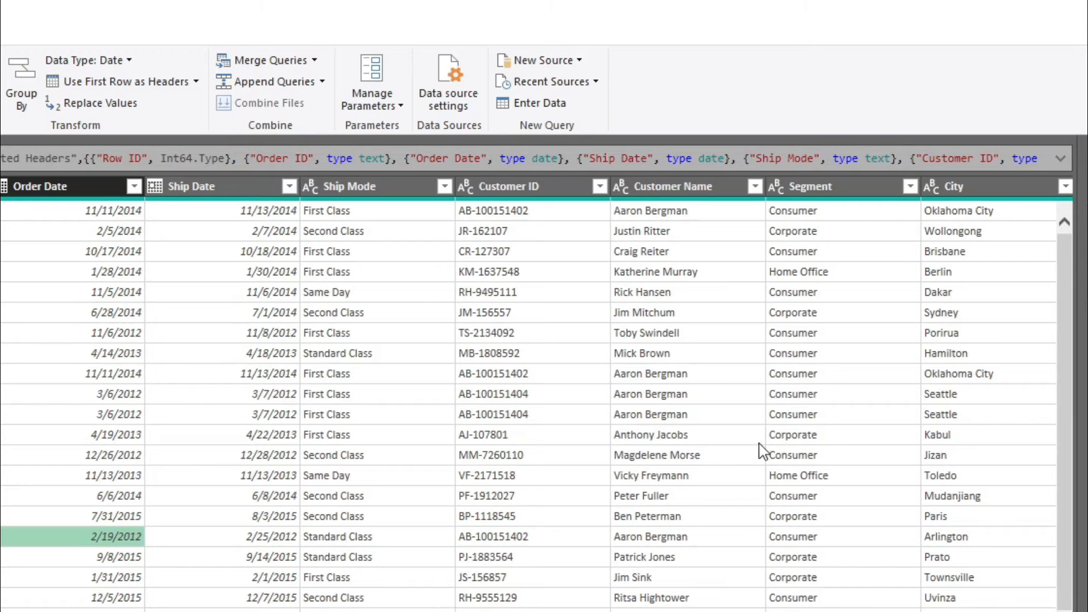
Keep only the Segment and Customer Name columns in the Orders query, with Segment first, by removing all other columns
{"action": "left_click", "coordinate": [700, 111]}
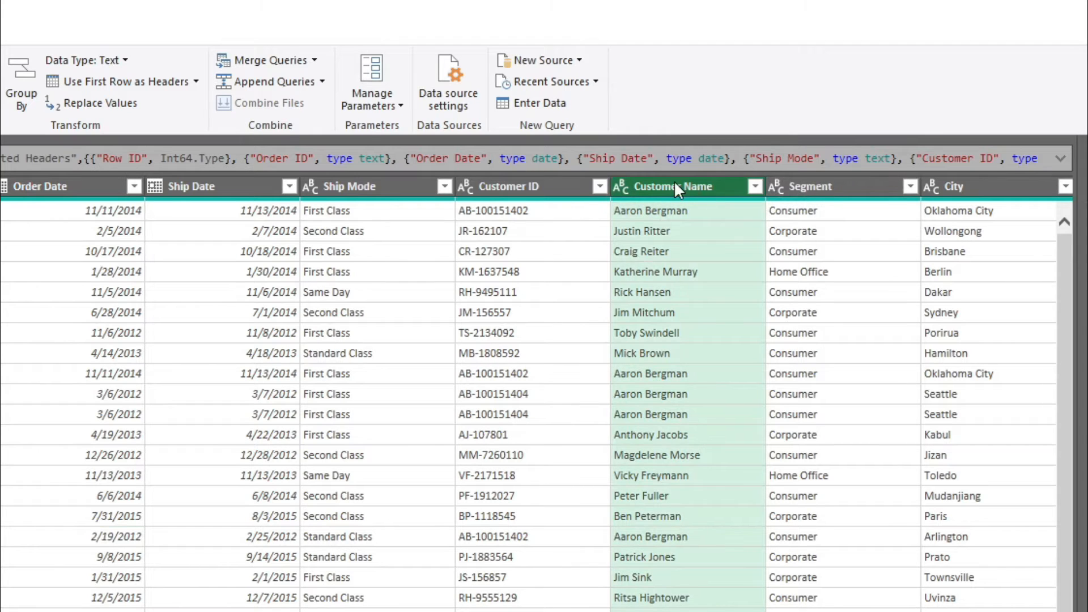
{"action": "left_click_drag", "start_coordinate": [674, 180], "coordinate": [737, 193]}
{"action": "left_click", "coordinate": [804, 178]}
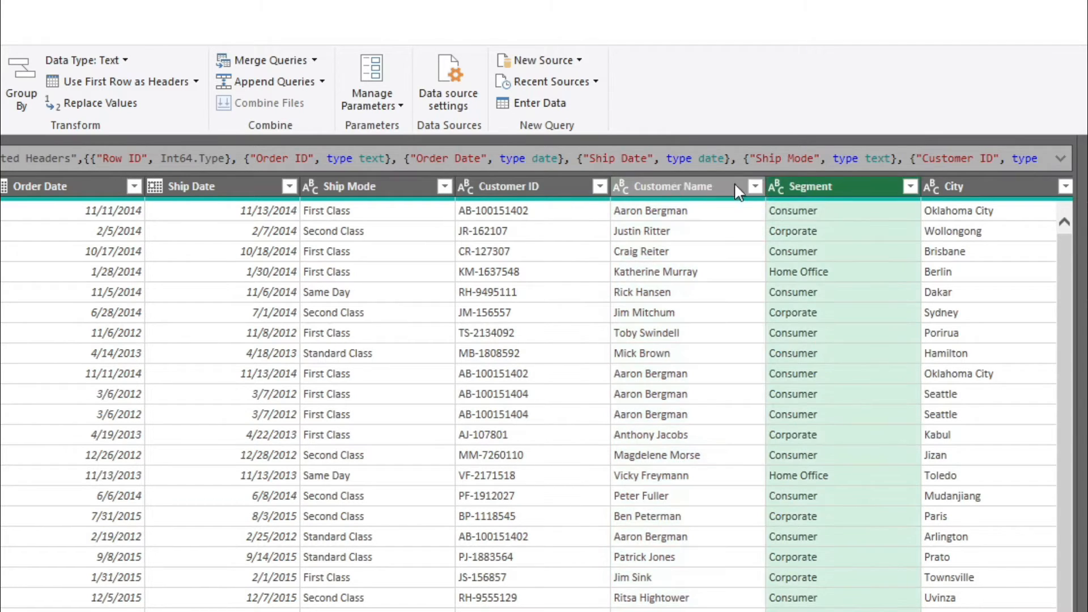
{"action": "left_click", "coordinate": [671, 180]}
{"action": "left_click", "coordinate": [670, 180], "text": "ctrl"}
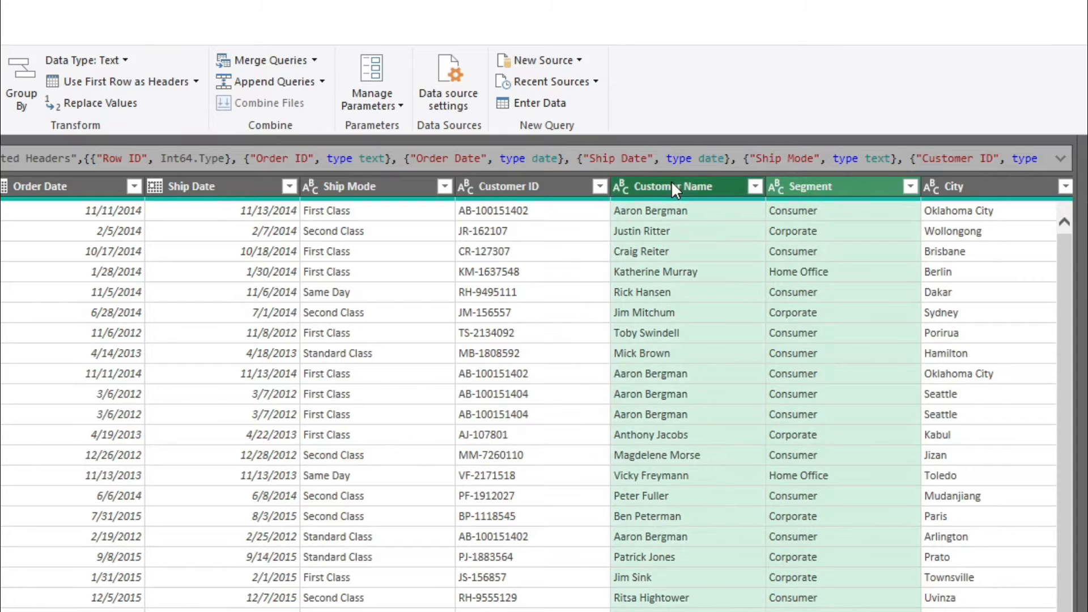
{"action": "right_click", "coordinate": [671, 180]}
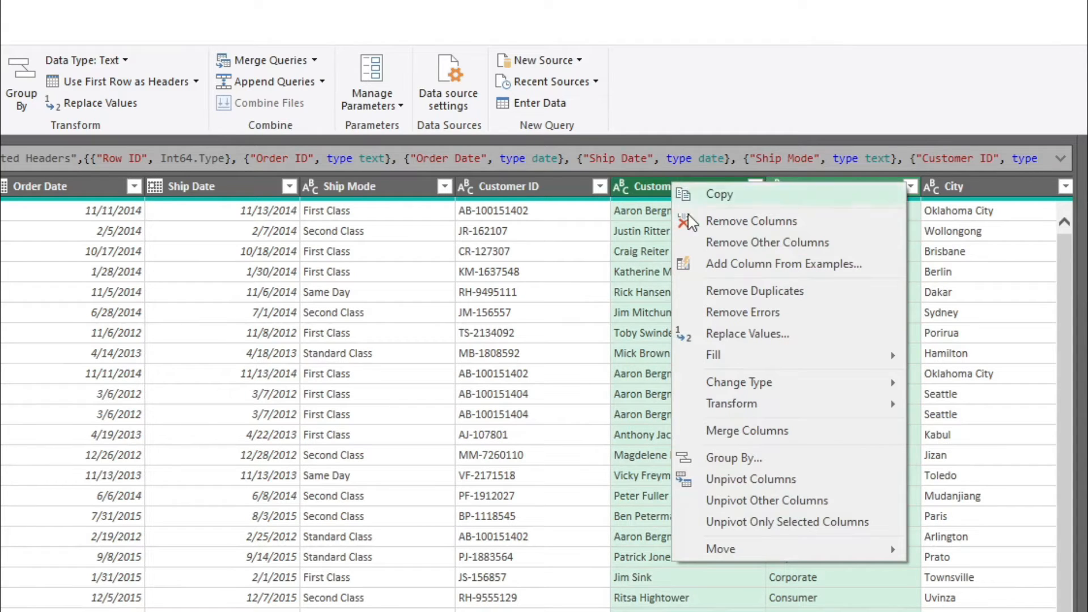
{"action": "left_click", "coordinate": [767, 243]}
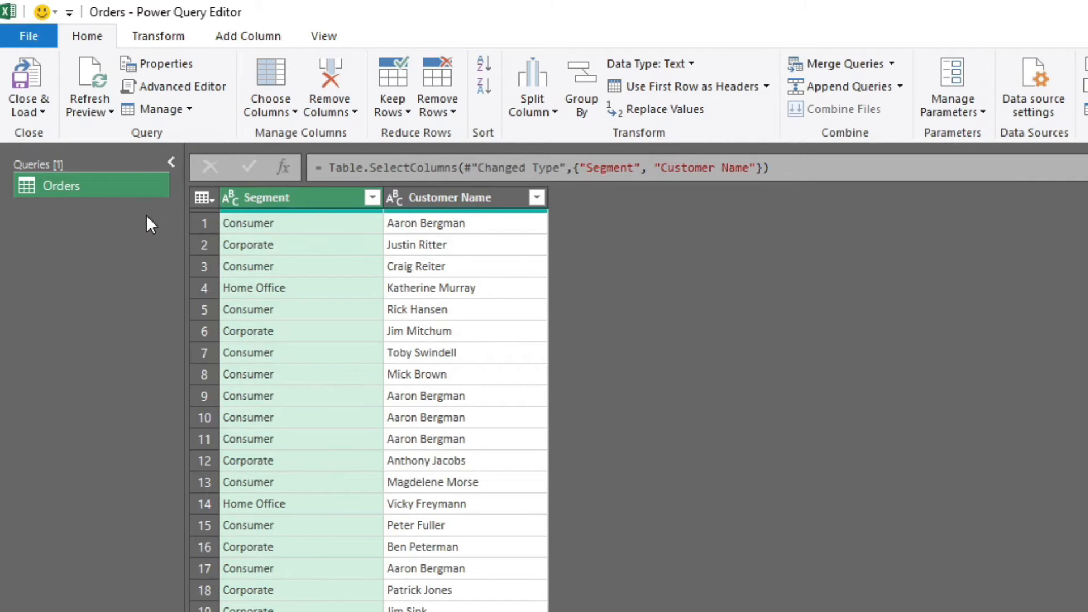
Try merging Segment and Customer Name into a new Merged column with a Space separator, and delete that applied step
{"action": "left_click", "coordinate": [467, 195], "text": "ctrl"}
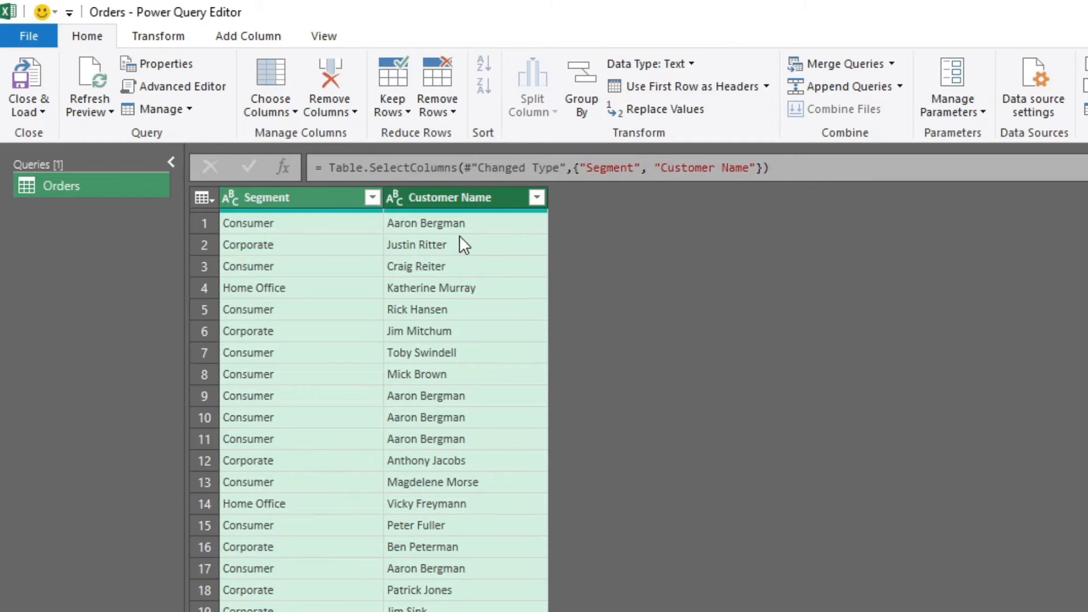
{"action": "left_click", "coordinate": [244, 40]}
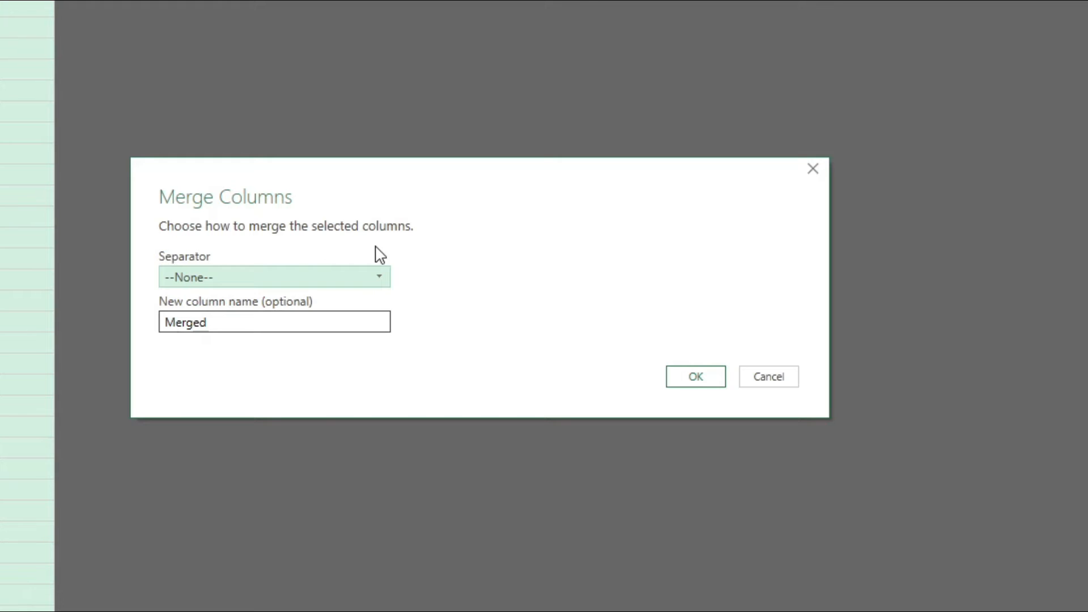
{"action": "left_click", "coordinate": [359, 278]}
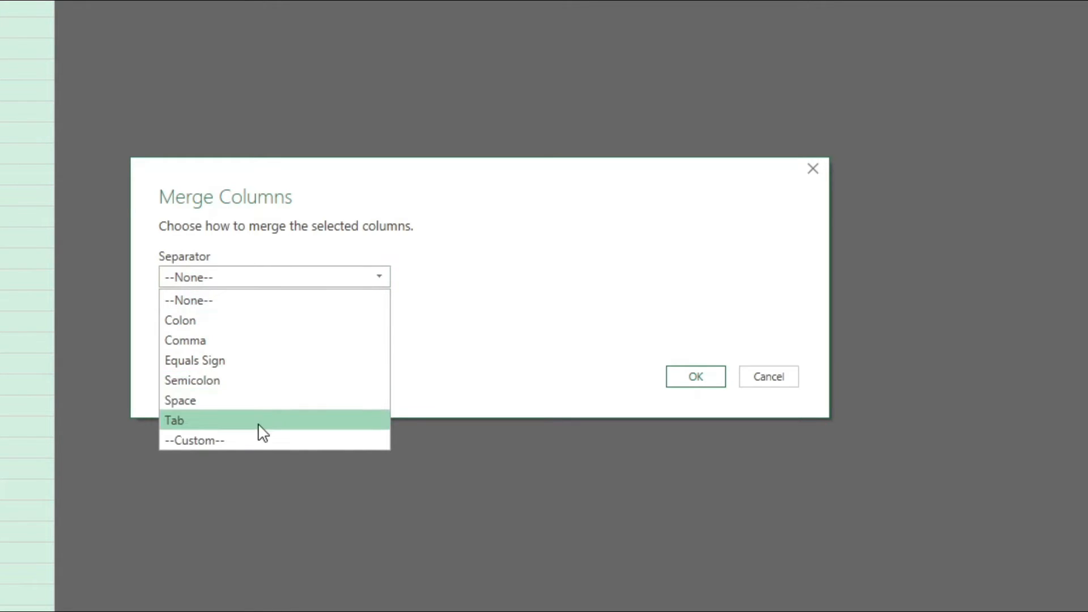
{"action": "left_click", "coordinate": [230, 400]}
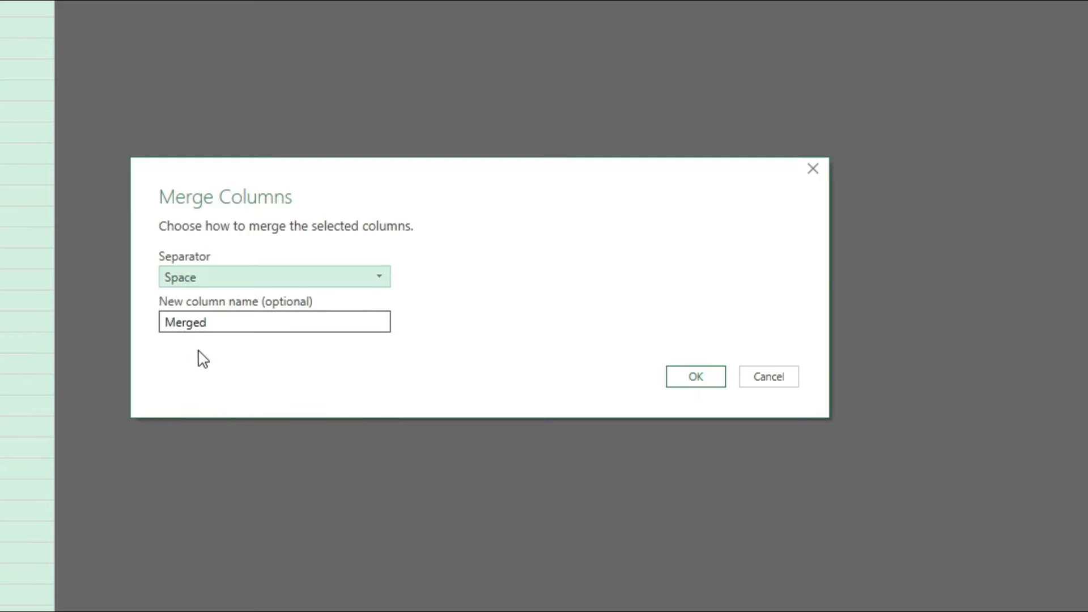
{"action": "left_click", "coordinate": [701, 380]}
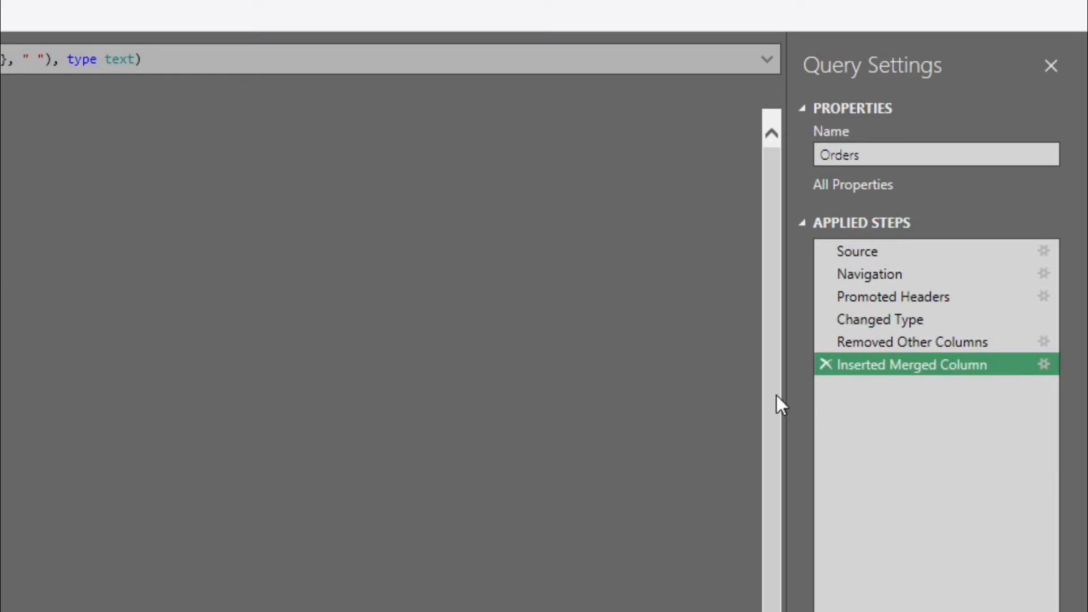
{"action": "left_click", "coordinate": [828, 369]}
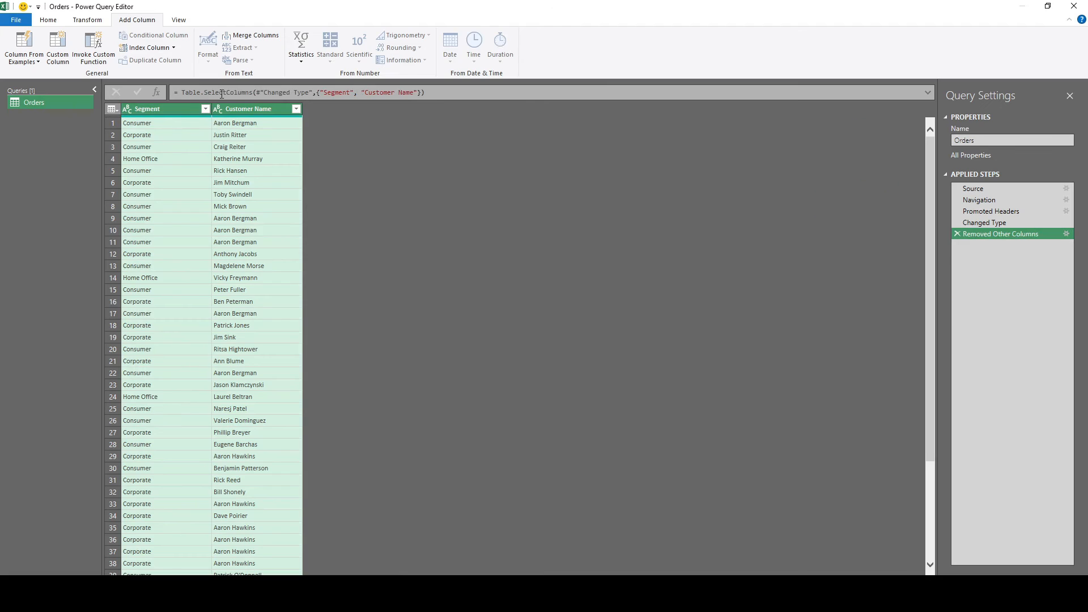
Add a new column named Merged that combines Segment and Customer Name with a Tab separator
{"action": "left_click", "coordinate": [251, 35]}
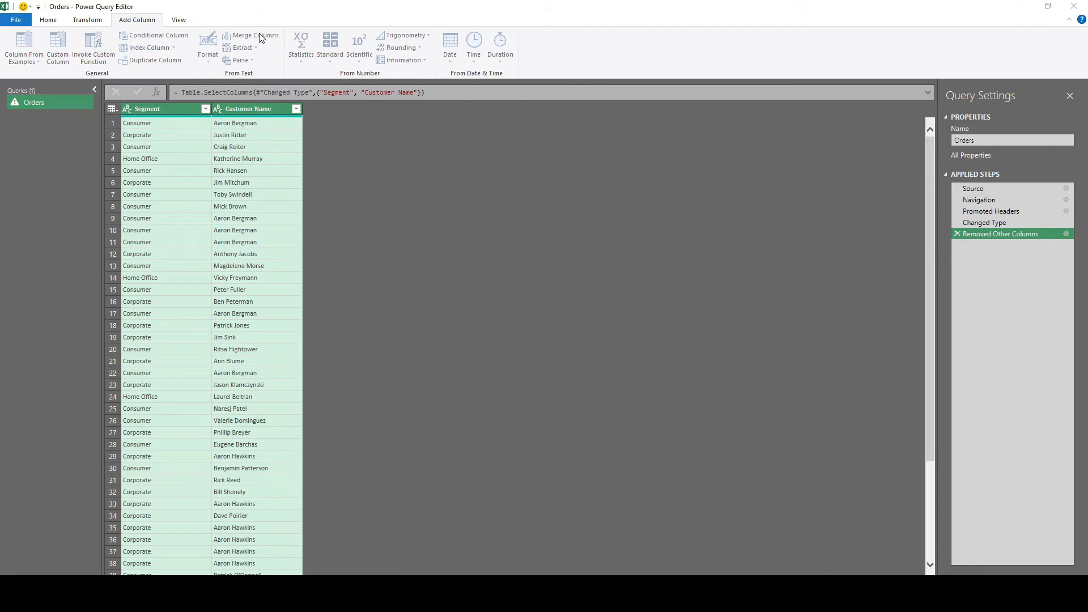
{"action": "left_click", "coordinate": [400, 290]}
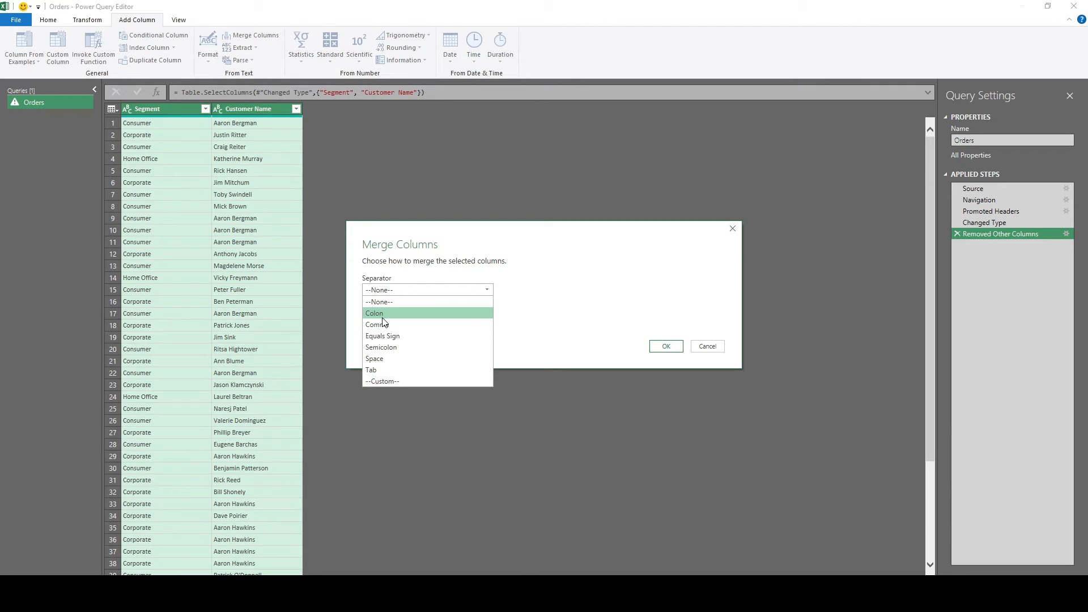
{"action": "left_click", "coordinate": [396, 371]}
{"action": "left_click", "coordinate": [669, 345]}
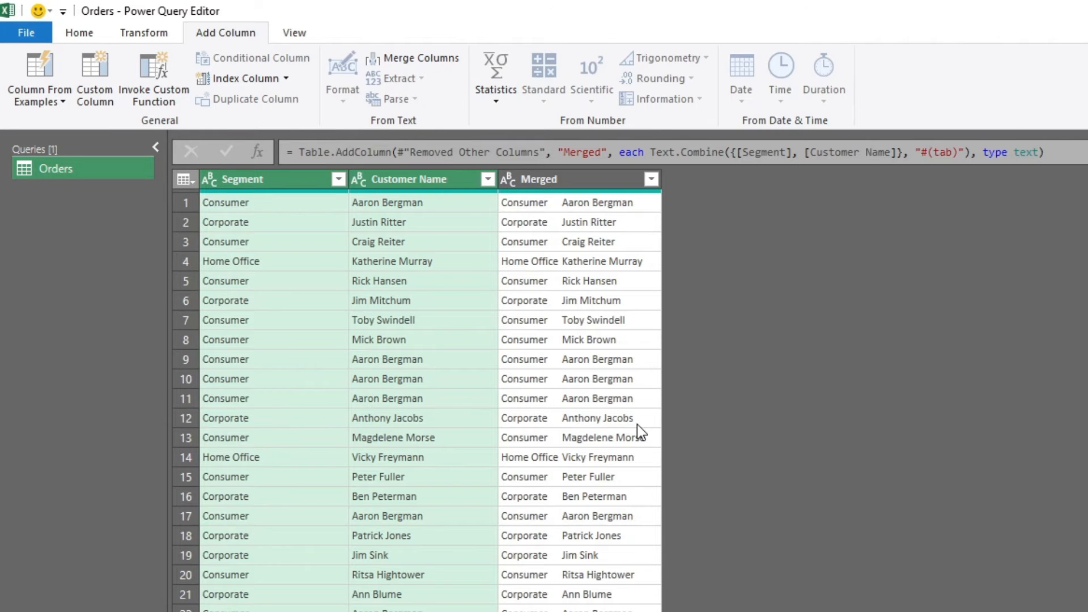
Try splitting the Customer Name column at each occurrence of the Space delimiter
{"action": "left_click", "coordinate": [414, 181]}
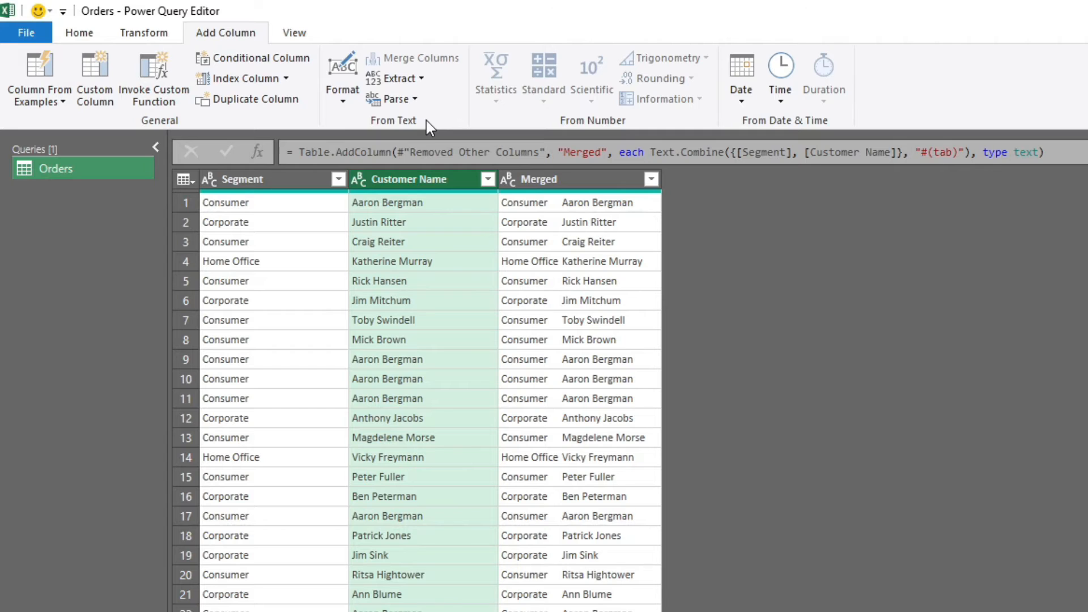
{"action": "left_click", "coordinate": [148, 34]}
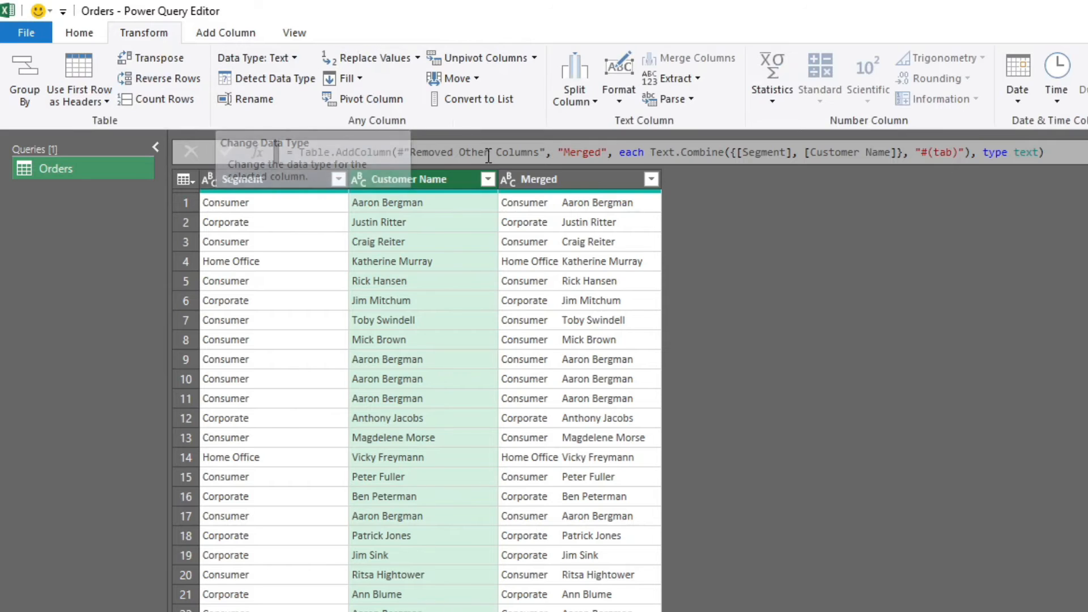
{"action": "left_click", "coordinate": [597, 101]}
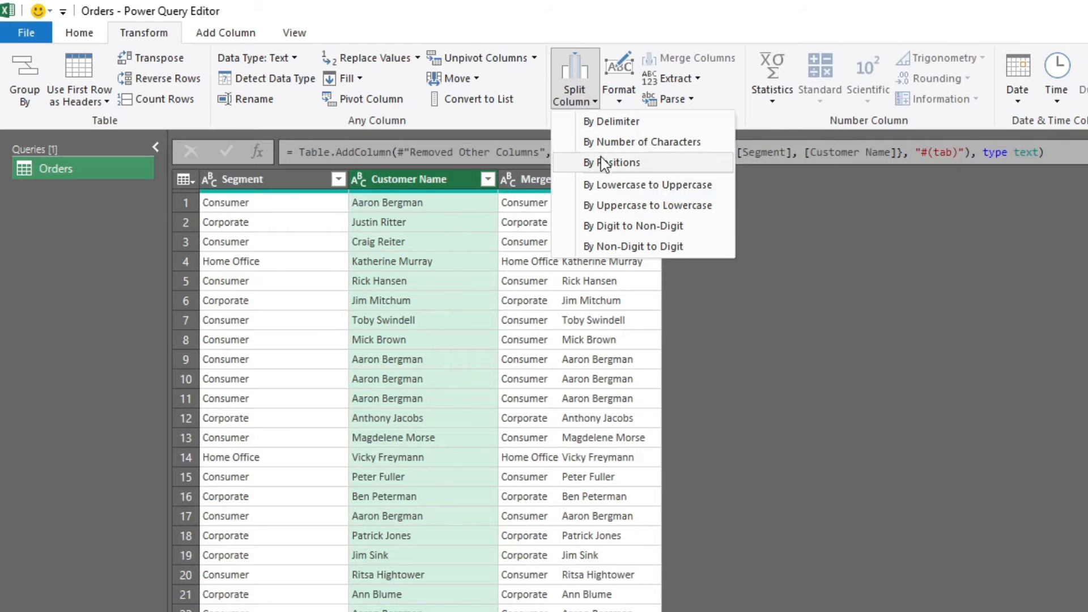
{"action": "left_click", "coordinate": [608, 121]}
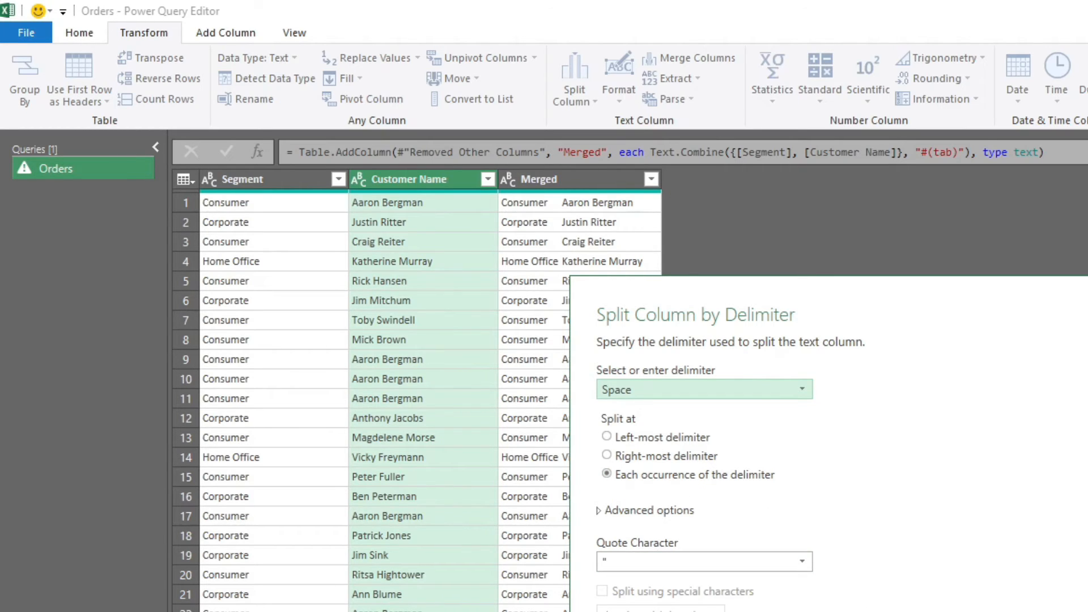
{"action": "key", "text": "Return"}
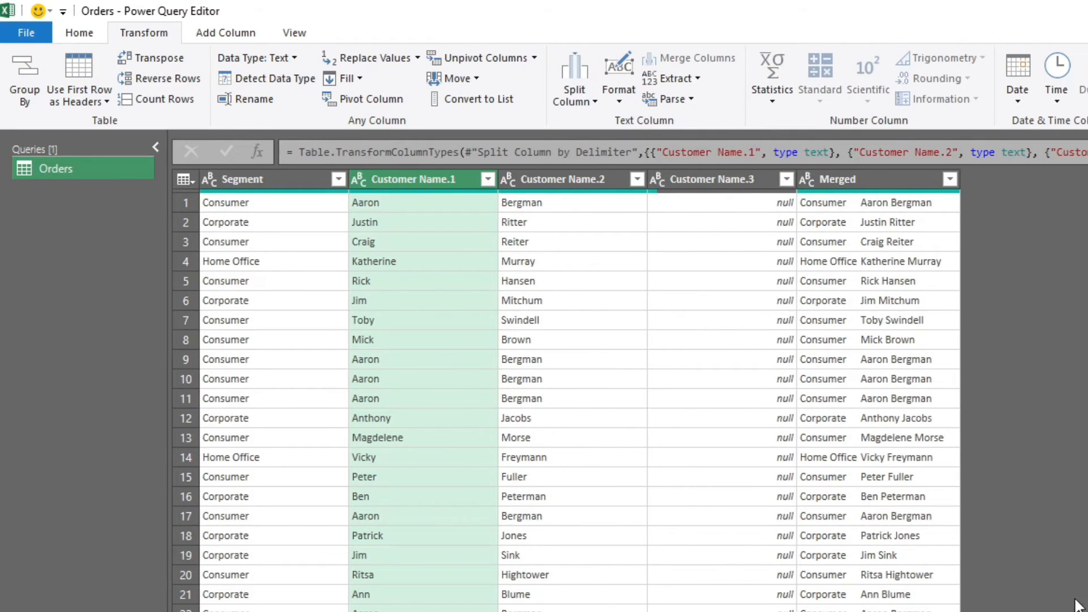
Try splitting the Merged column by the Tab delimiter, at the left-most delimiter only
{"action": "left_click", "coordinate": [550, 181]}
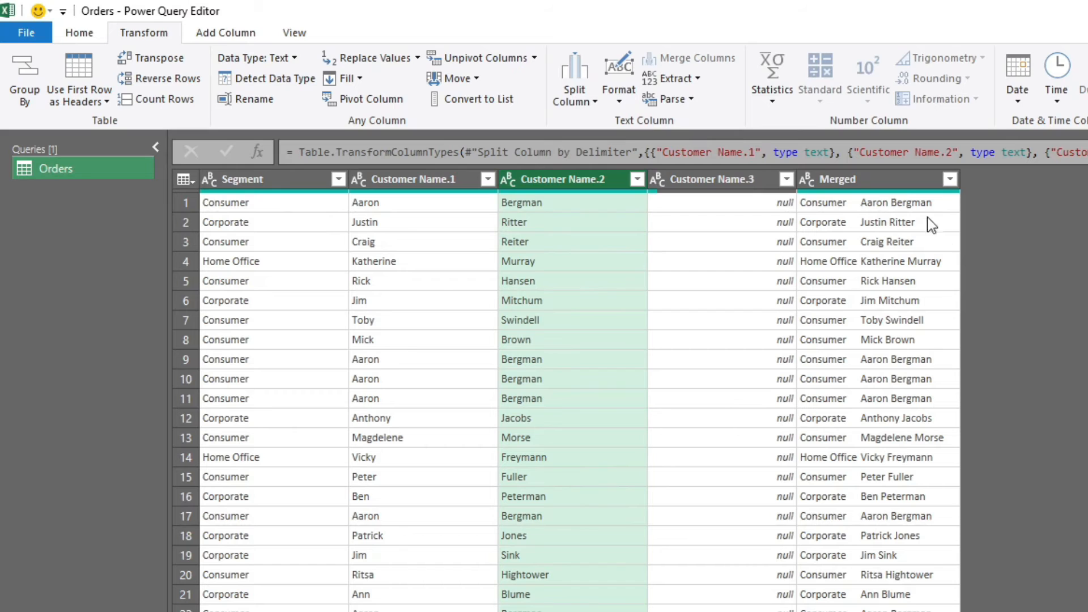
{"action": "left_click", "coordinate": [889, 180]}
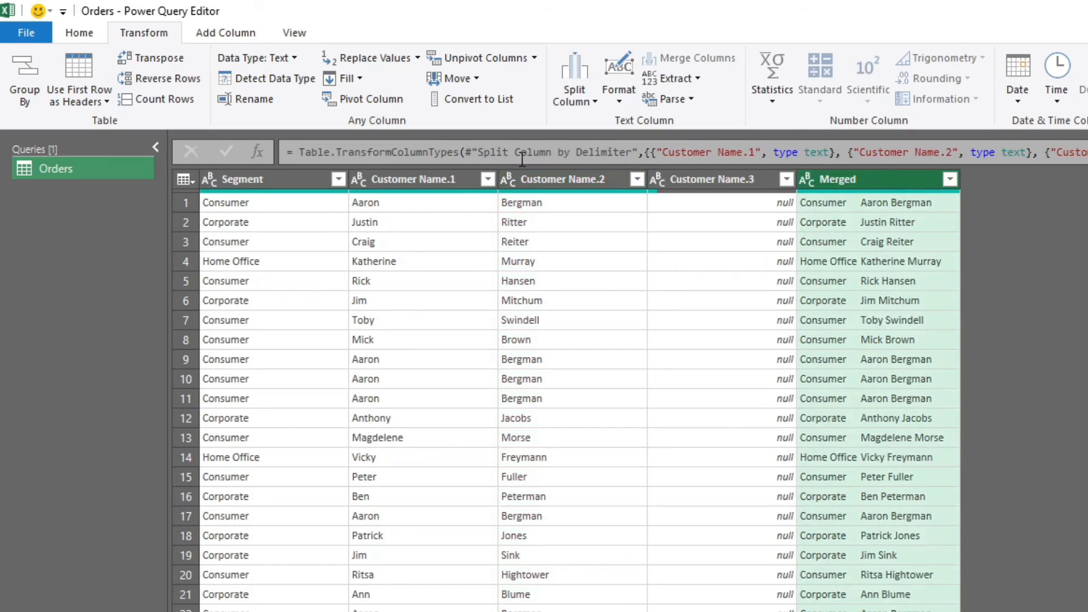
{"action": "left_click", "coordinate": [583, 99]}
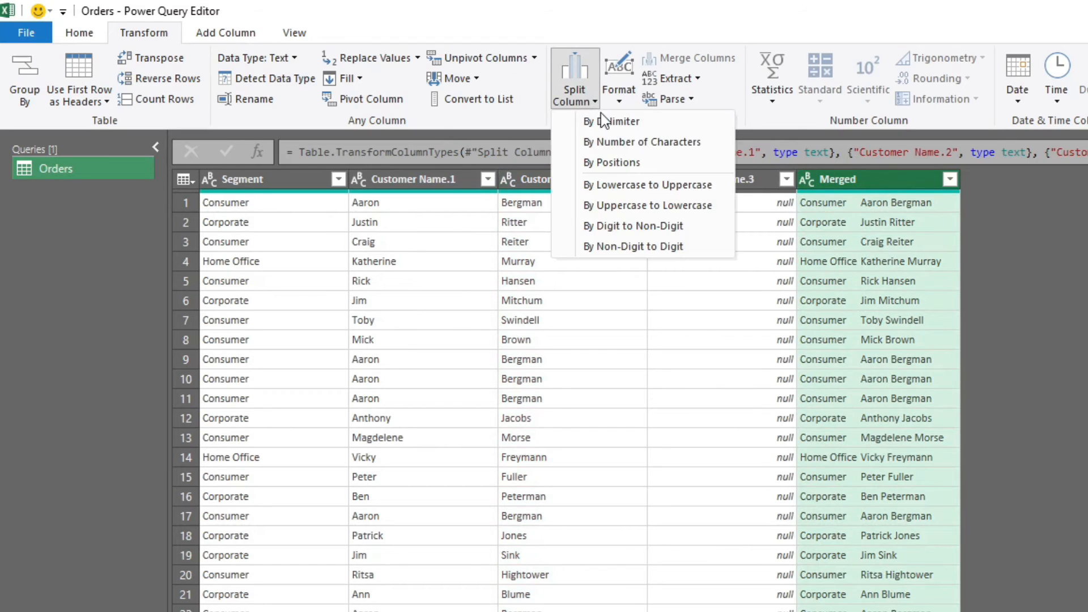
{"action": "left_click", "coordinate": [669, 122]}
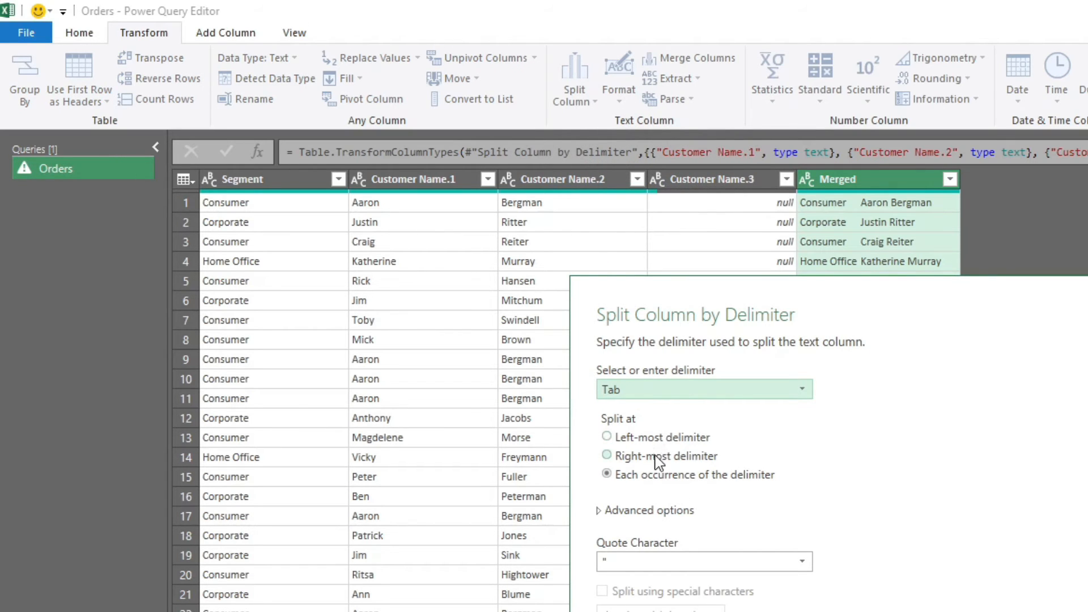
{"action": "left_click", "coordinate": [663, 474]}
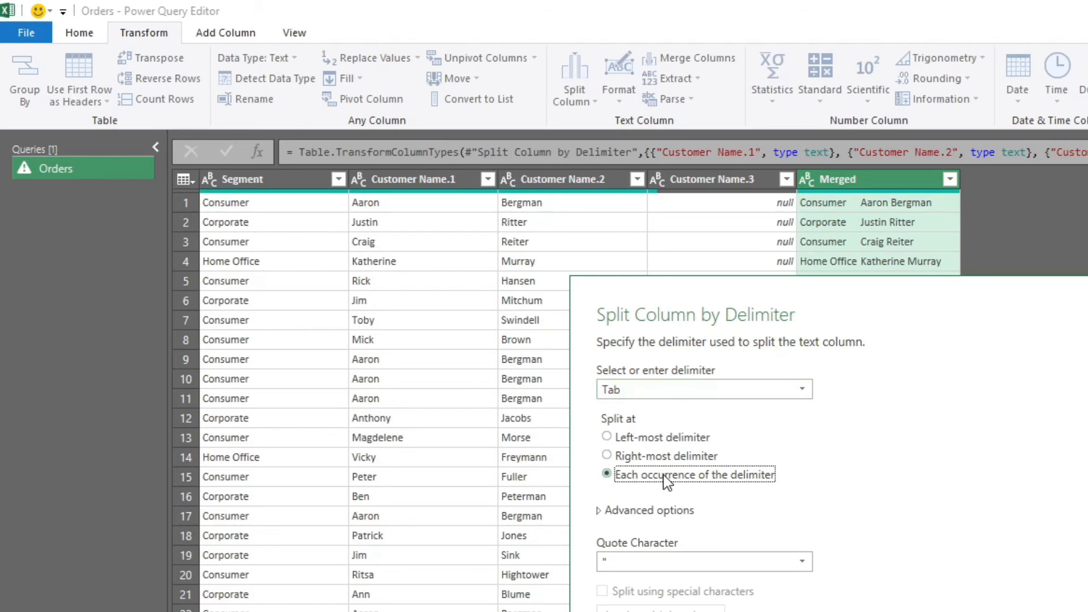
{"action": "left_click", "coordinate": [654, 437]}
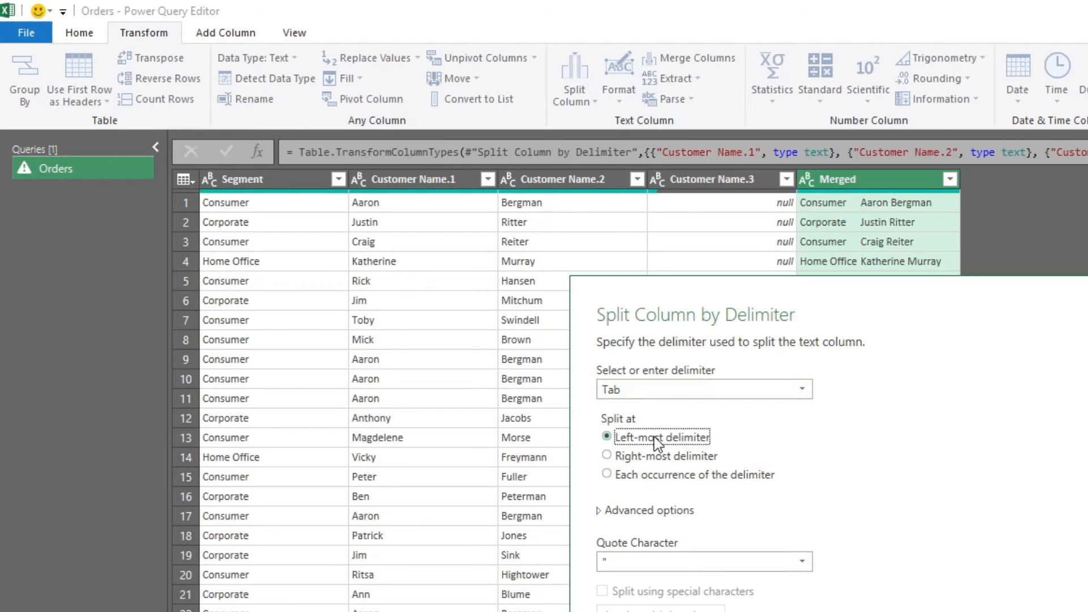
{"action": "key", "text": "Return"}
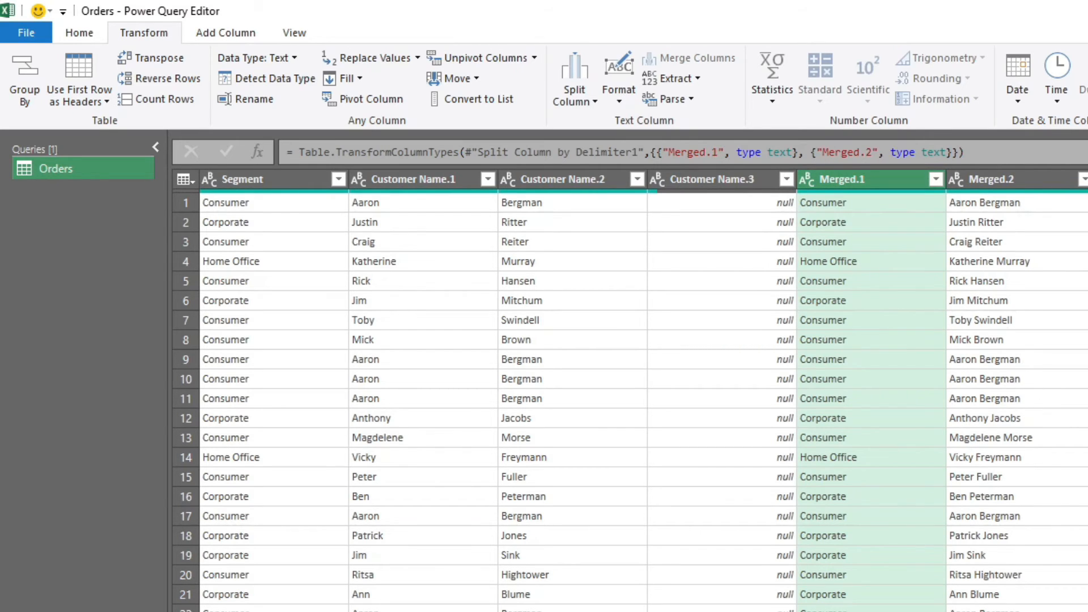
Try reducing the Merged.2 column to the first names by extracting the text before the space delimiter
{"action": "left_click", "coordinate": [975, 286]}
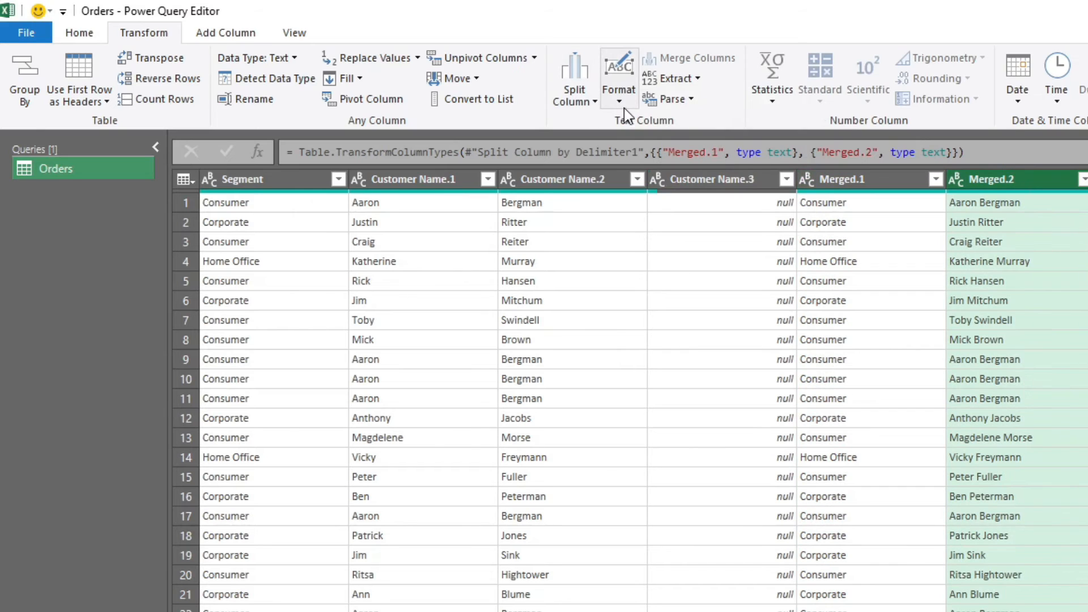
{"action": "left_click", "coordinate": [691, 85]}
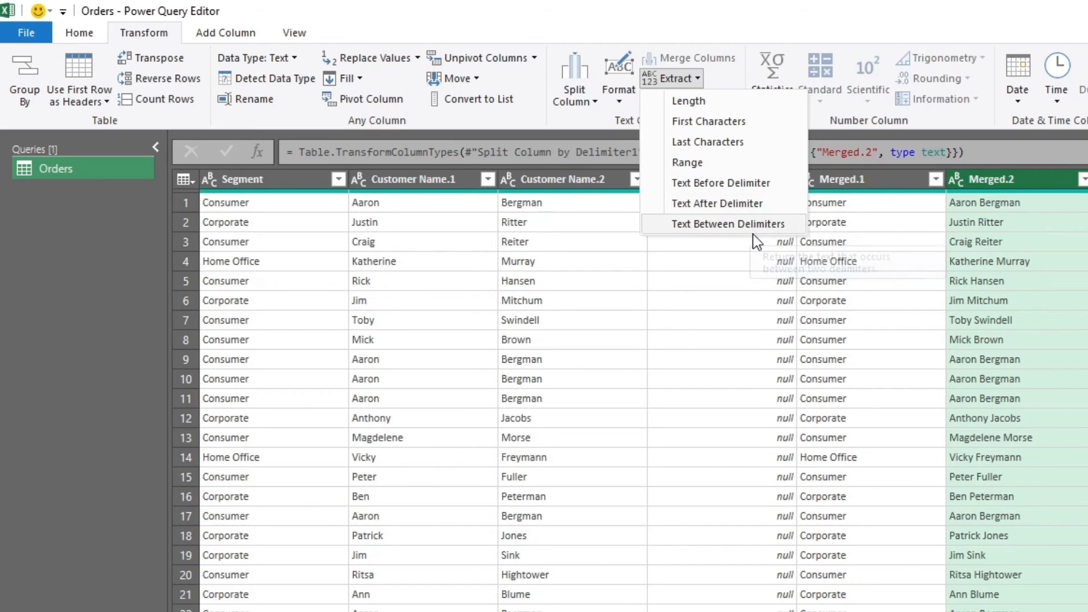
{"action": "left_click", "coordinate": [712, 182]}
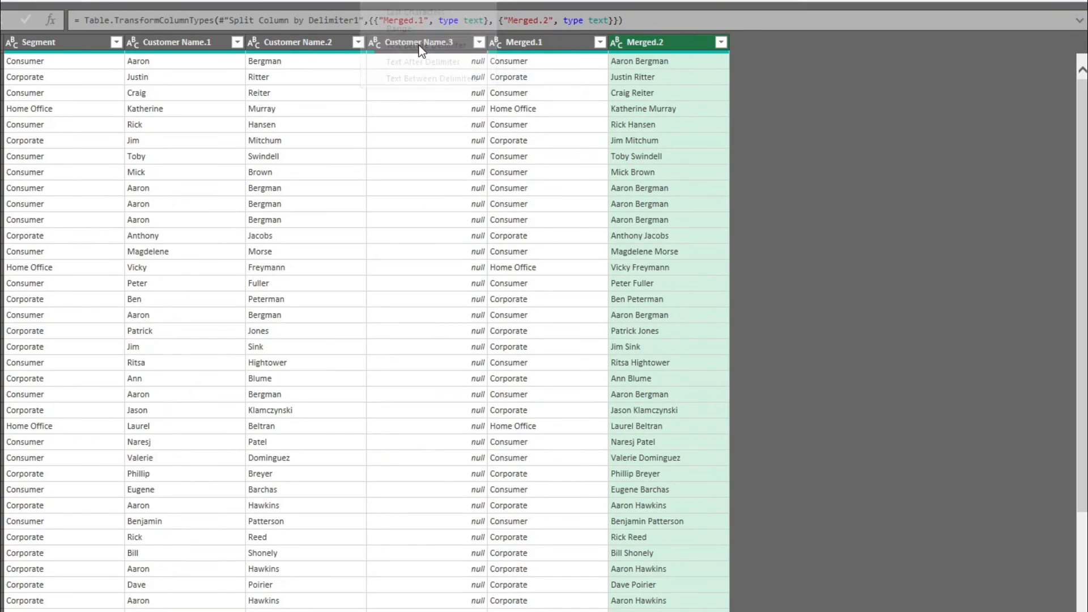
{"action": "left_click", "coordinate": [481, 282]}
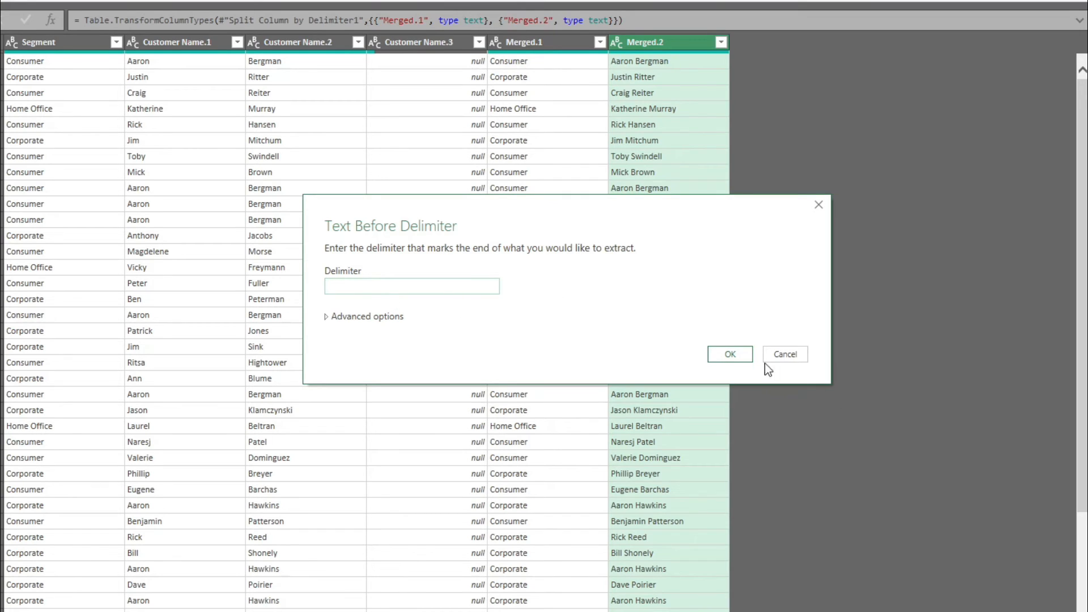
{"action": "left_click", "coordinate": [747, 354]}
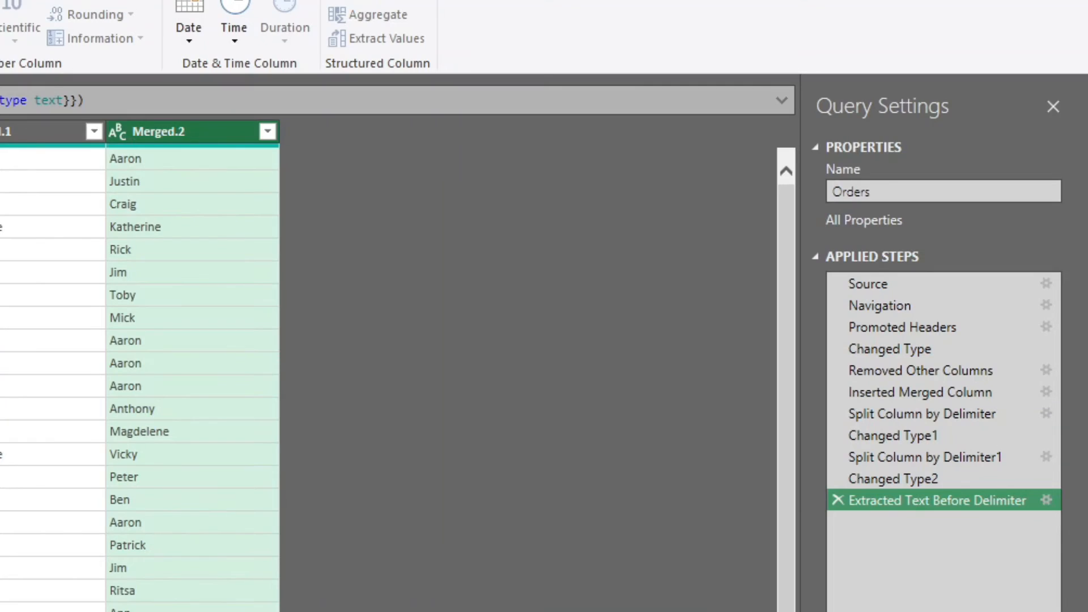
Delete the applied steps from Extracted Text Before Delimiter back through Inserted Merged Column, keeping Removed Other Columns as the last step
{"action": "left_click", "coordinate": [838, 500]}
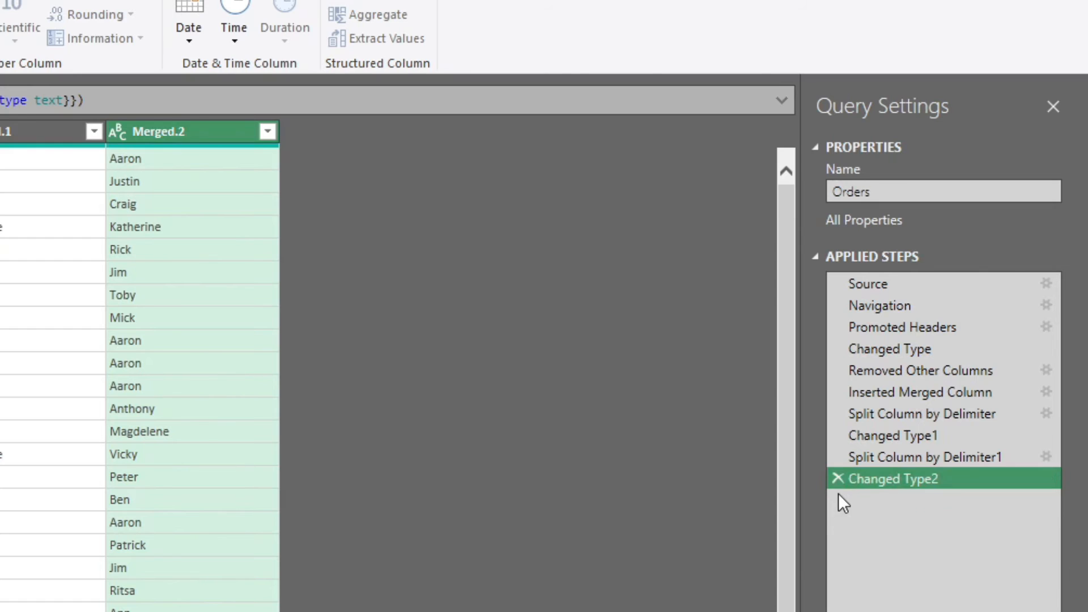
{"action": "left_click", "coordinate": [838, 478]}
{"action": "left_click", "coordinate": [836, 456]}
{"action": "left_click", "coordinate": [836, 435]}
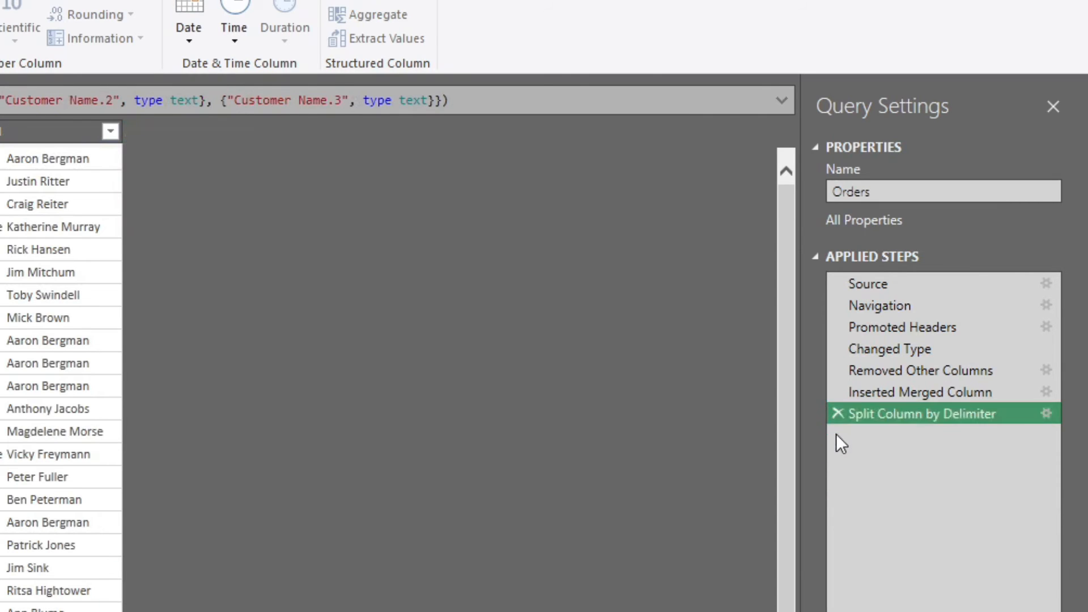
{"action": "left_click", "coordinate": [833, 414]}
{"action": "left_click", "coordinate": [839, 392]}
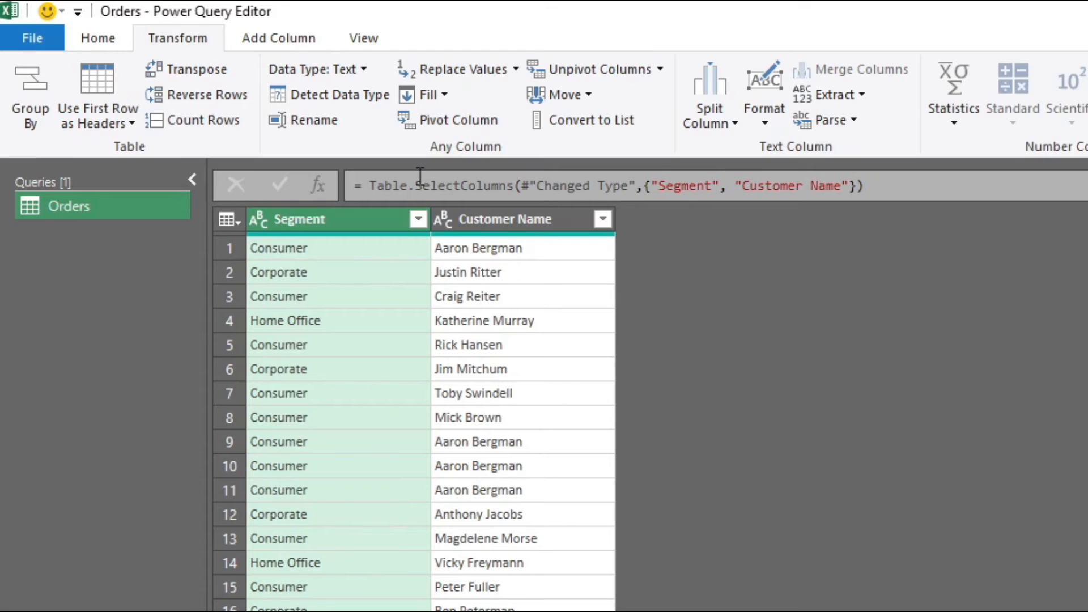
Try converting the Segment column's text to UPPERCASE
{"action": "left_click", "coordinate": [528, 216]}
{"action": "left_click", "coordinate": [315, 219]}
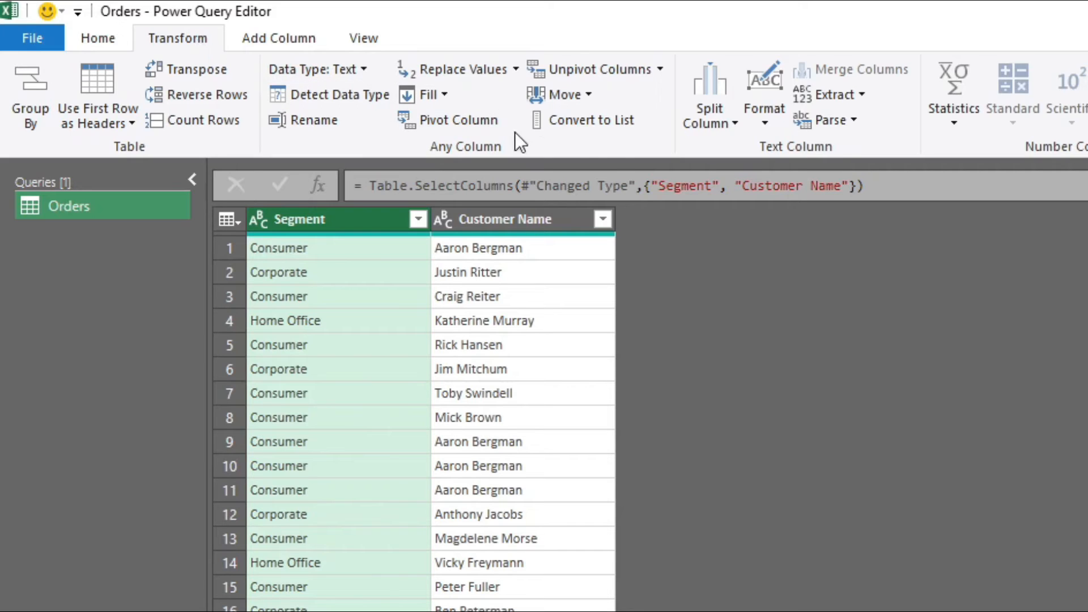
{"action": "left_click", "coordinate": [759, 126]}
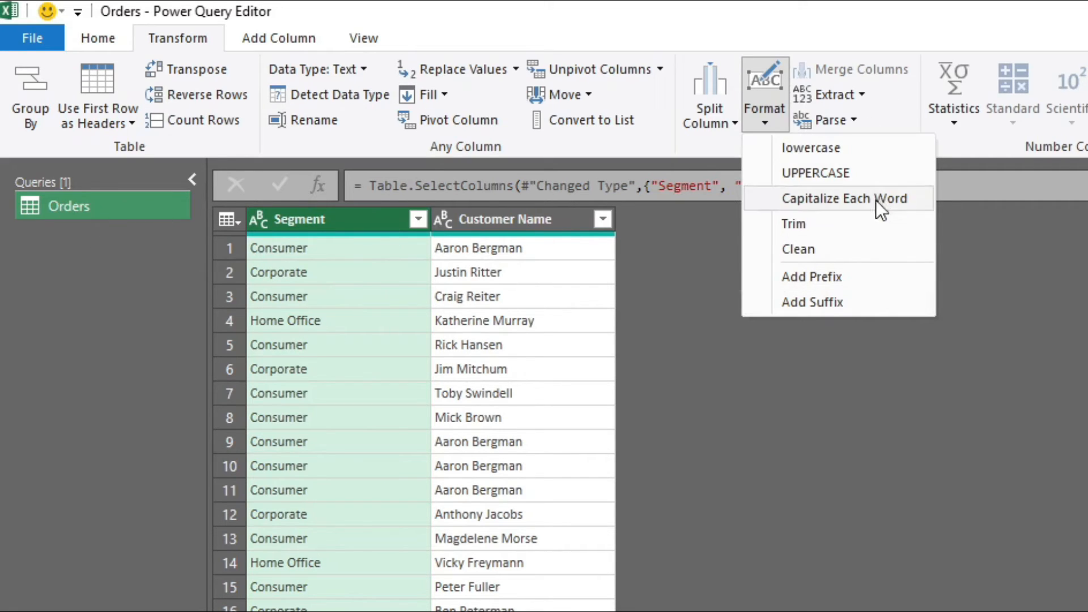
{"action": "left_click", "coordinate": [844, 170]}
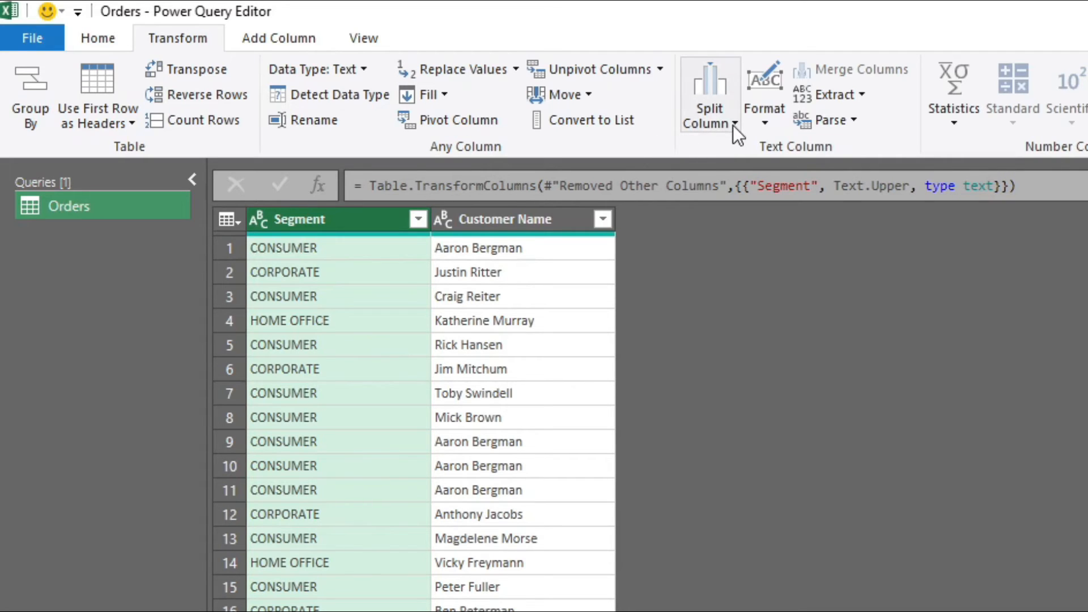
Try converting the Segment text to lowercase and applying Capitalize Each Word to it
{"action": "left_click", "coordinate": [778, 118]}
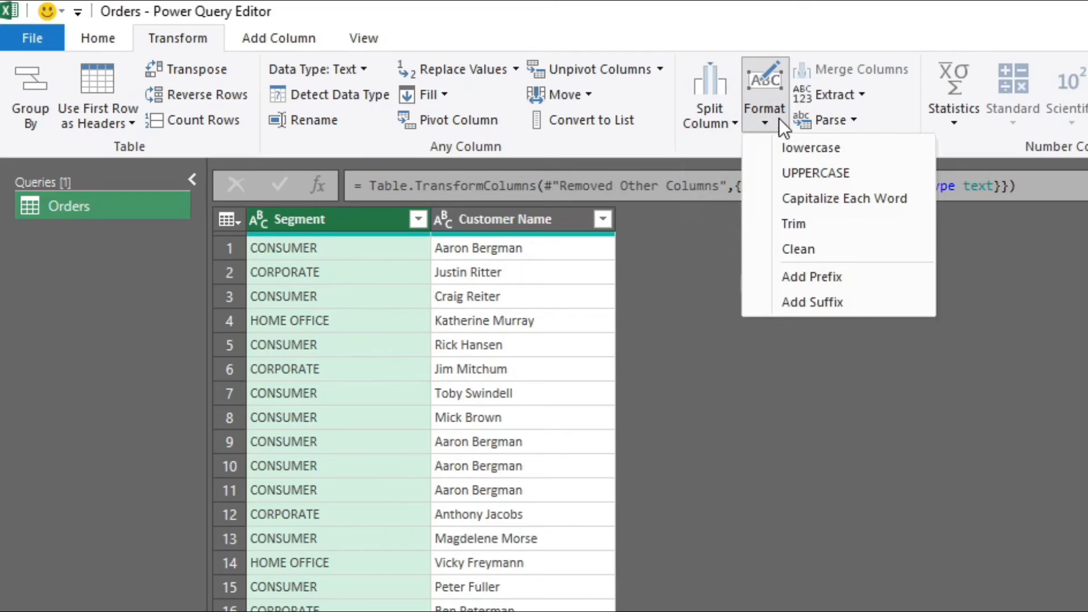
{"action": "left_click", "coordinate": [819, 149]}
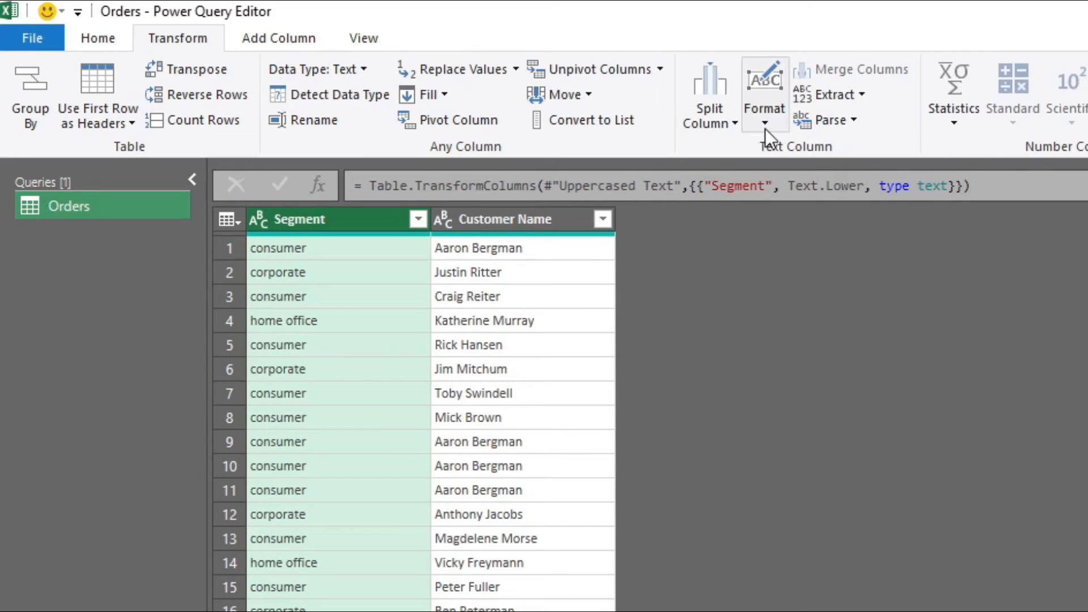
{"action": "left_click", "coordinate": [765, 128]}
{"action": "left_click", "coordinate": [820, 197]}
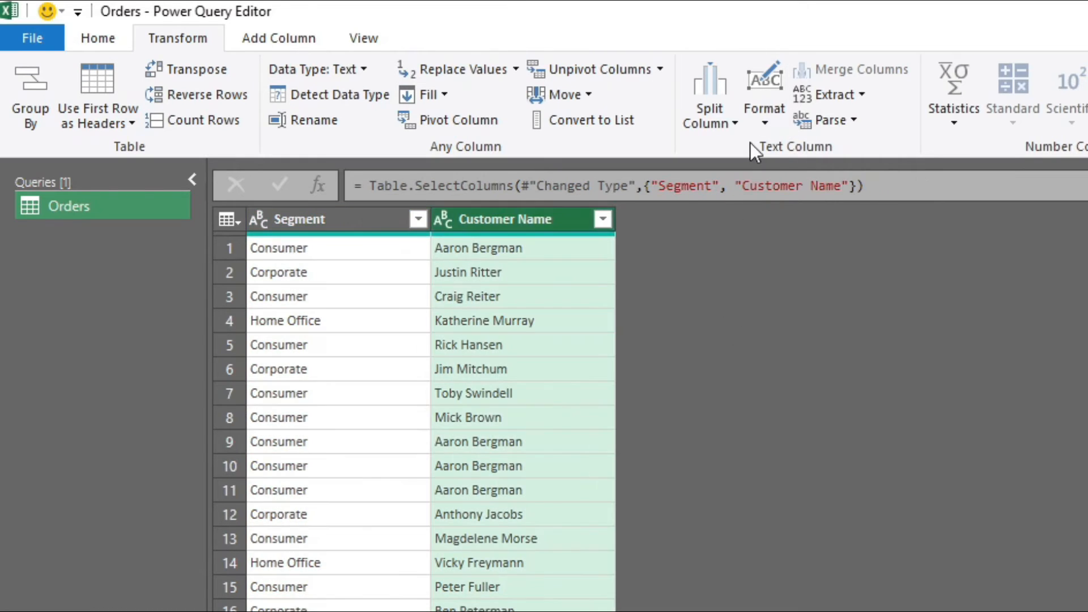
Add the prefix "Mr." to every value in the Customer Name column
{"action": "left_click", "coordinate": [773, 122]}
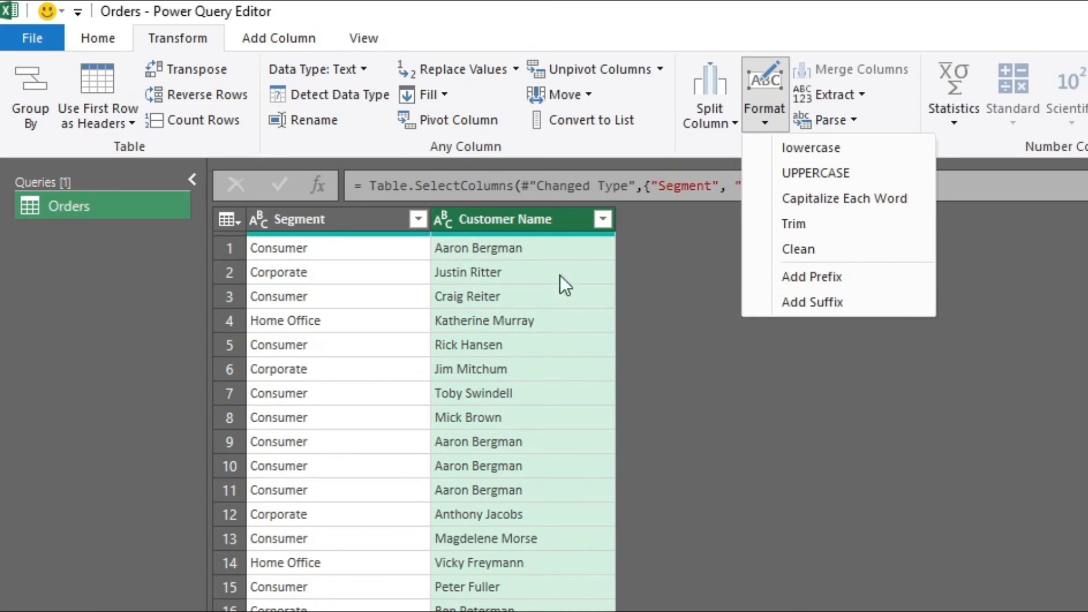
{"action": "left_click", "coordinate": [840, 285]}
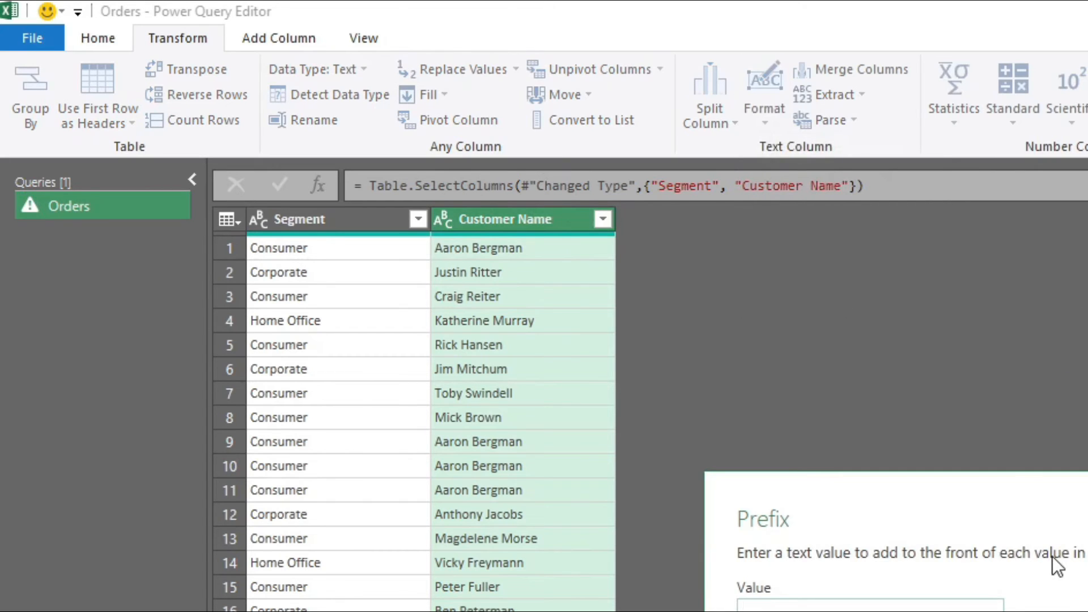
{"action": "type", "text": "Mr."}
{"action": "key", "text": "Return"}
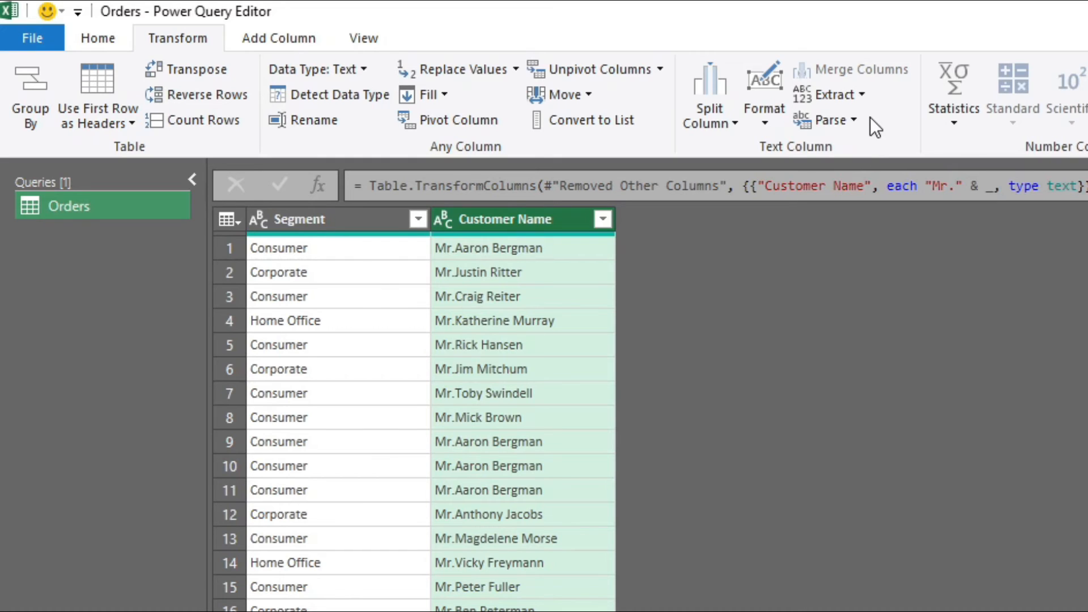
Try replacing the table with a Count Values statistic for the Customer Name column
{"action": "left_click", "coordinate": [949, 123]}
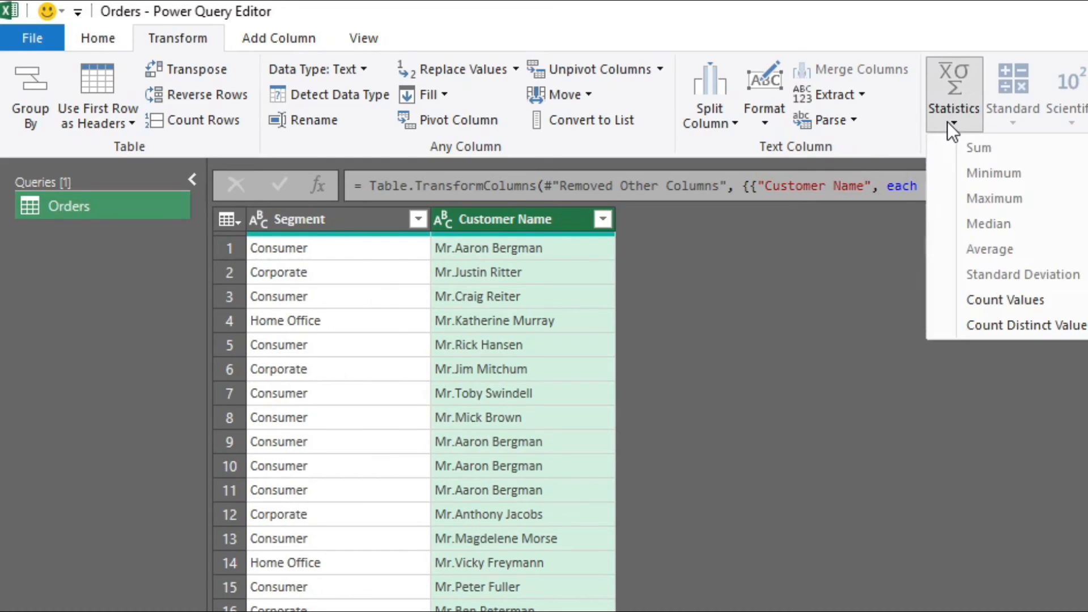
{"action": "left_click", "coordinate": [997, 299]}
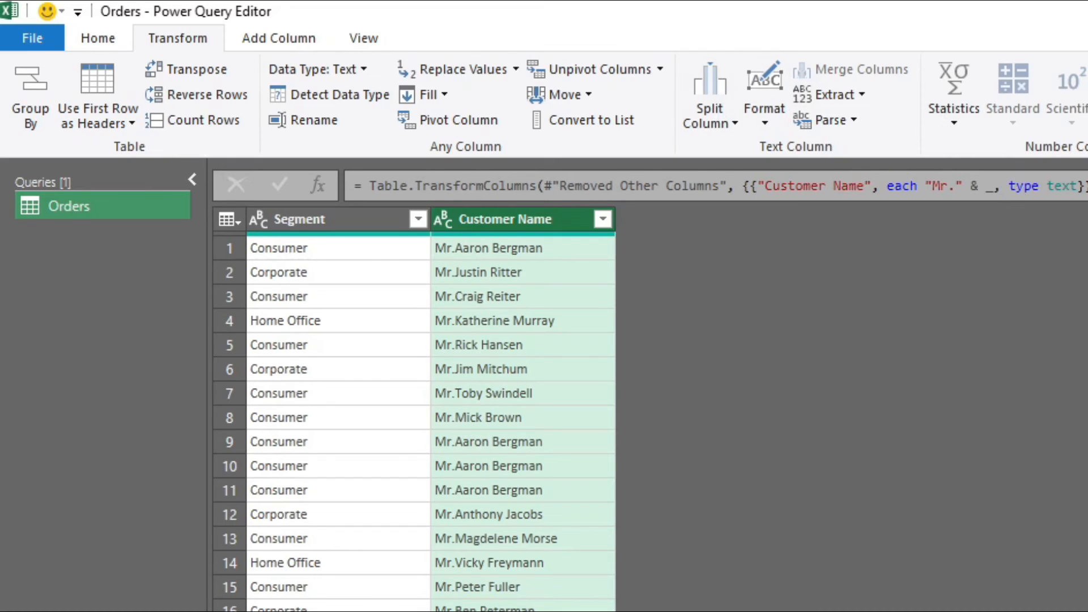
Transform the Customer Name column into the character length of each name using the Extract Length function
{"action": "left_click", "coordinate": [284, 39]}
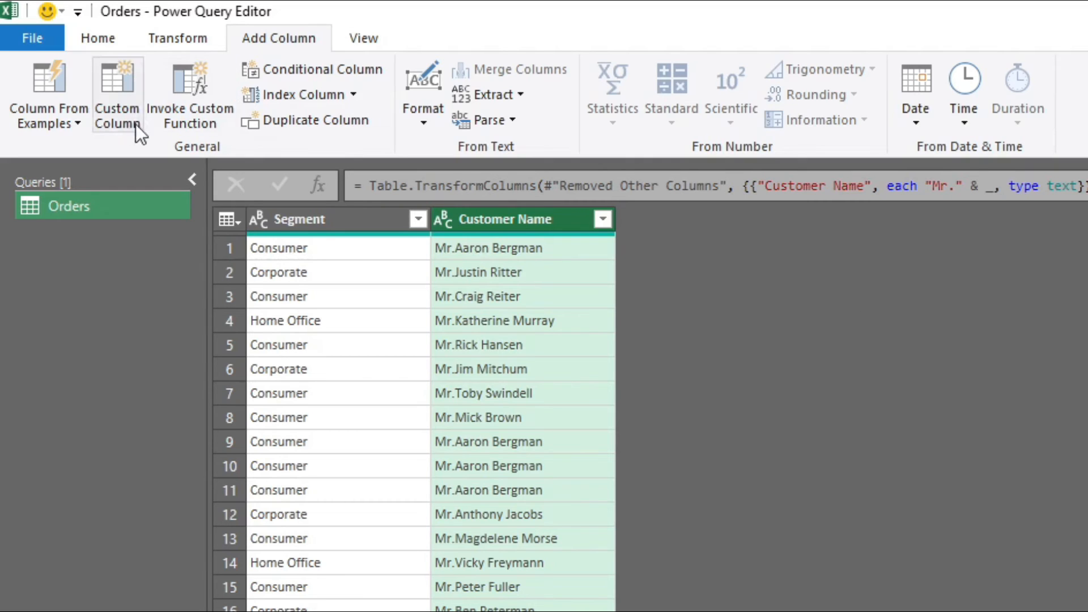
{"action": "left_click", "coordinate": [213, 48]}
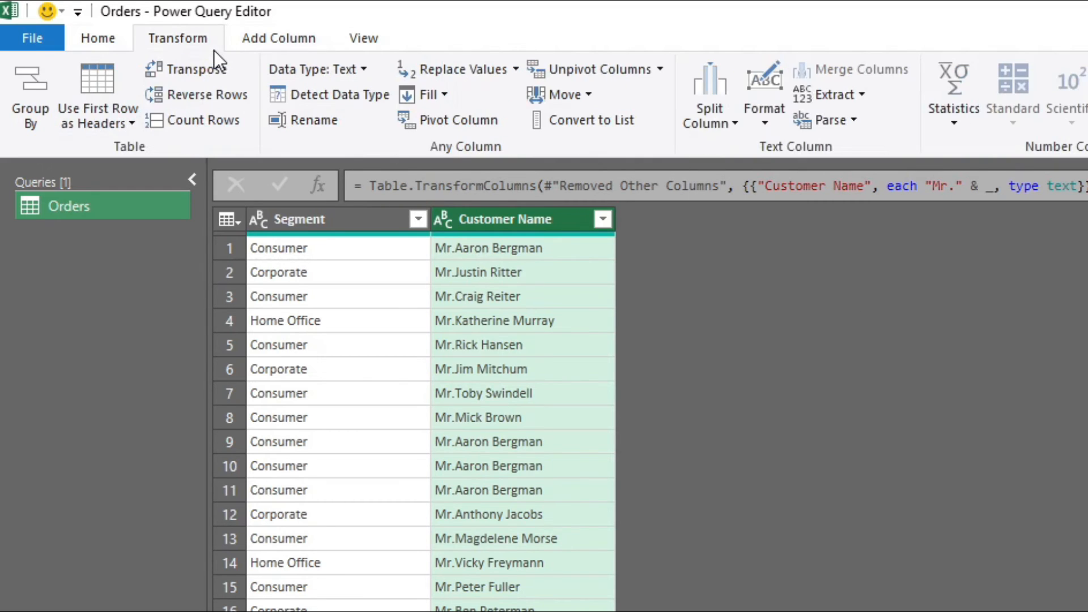
{"action": "left_click", "coordinate": [860, 95]}
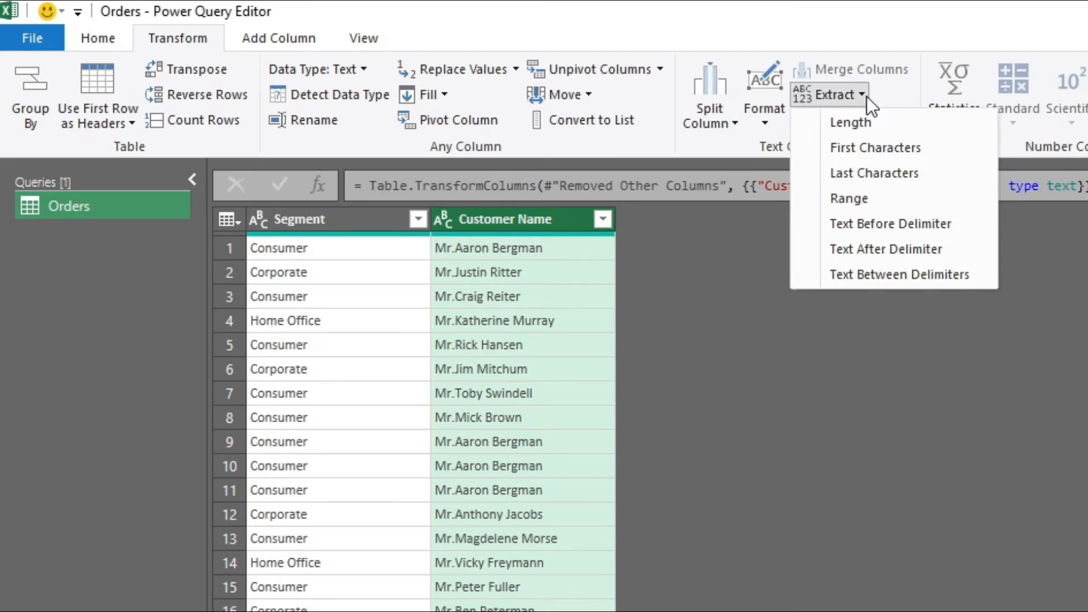
{"action": "left_click", "coordinate": [887, 120]}
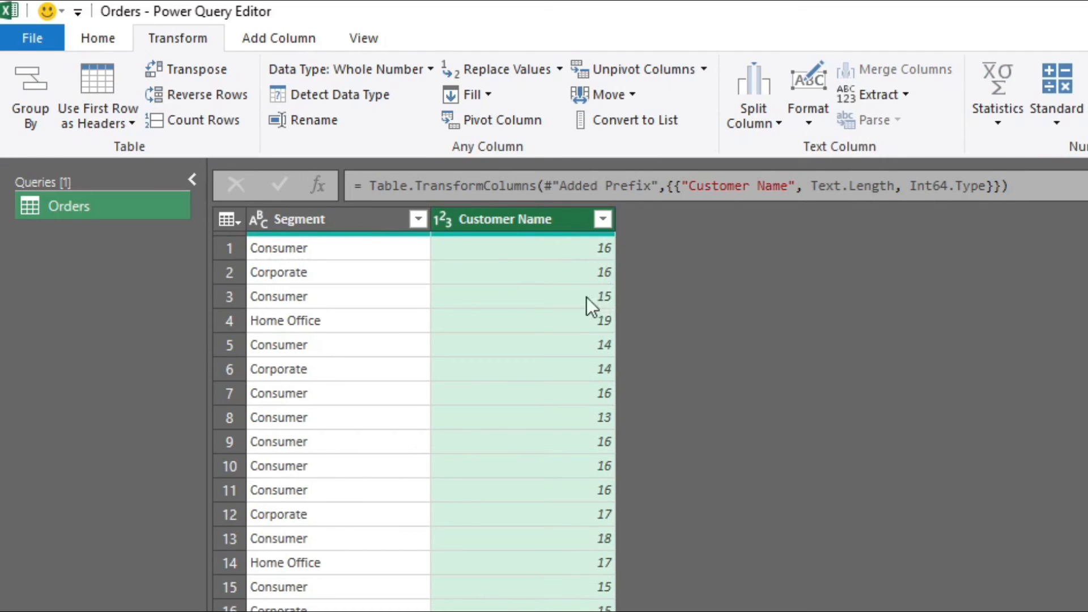
Undo the length transformation of Customer Name and add a separate column containing each customer name's character length
{"action": "scroll", "coordinate": [571, 443], "scroll_direction": "down", "scroll_amount": 4}
{"action": "scroll", "coordinate": [571, 443], "scroll_direction": "up", "scroll_amount": 4}
{"action": "left_click", "coordinate": [266, 43]}
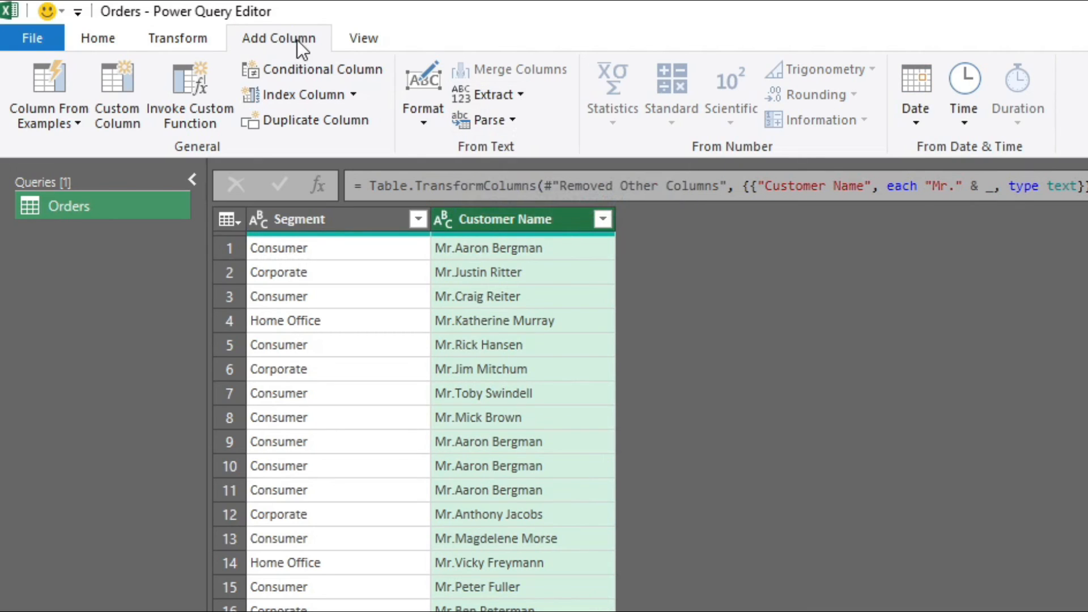
{"action": "left_click", "coordinate": [156, 34]}
{"action": "left_click", "coordinate": [259, 39]}
{"action": "left_click", "coordinate": [522, 93]}
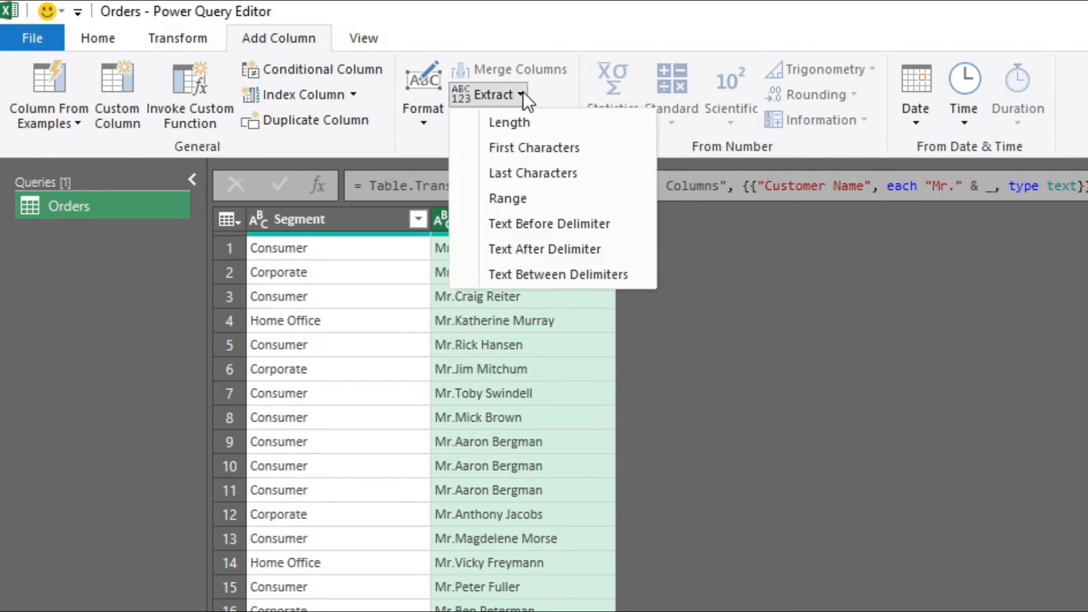
{"action": "left_click", "coordinate": [535, 122]}
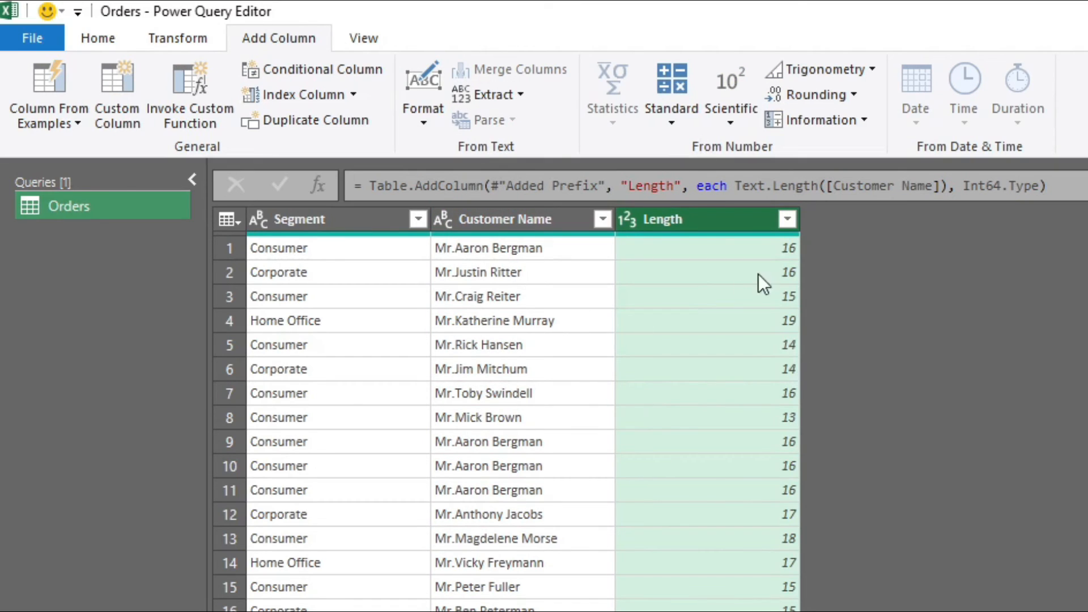
Add a new column that extracts the first 3 characters of each Customer Name value
{"action": "left_click", "coordinate": [520, 221]}
{"action": "left_click", "coordinate": [525, 99]}
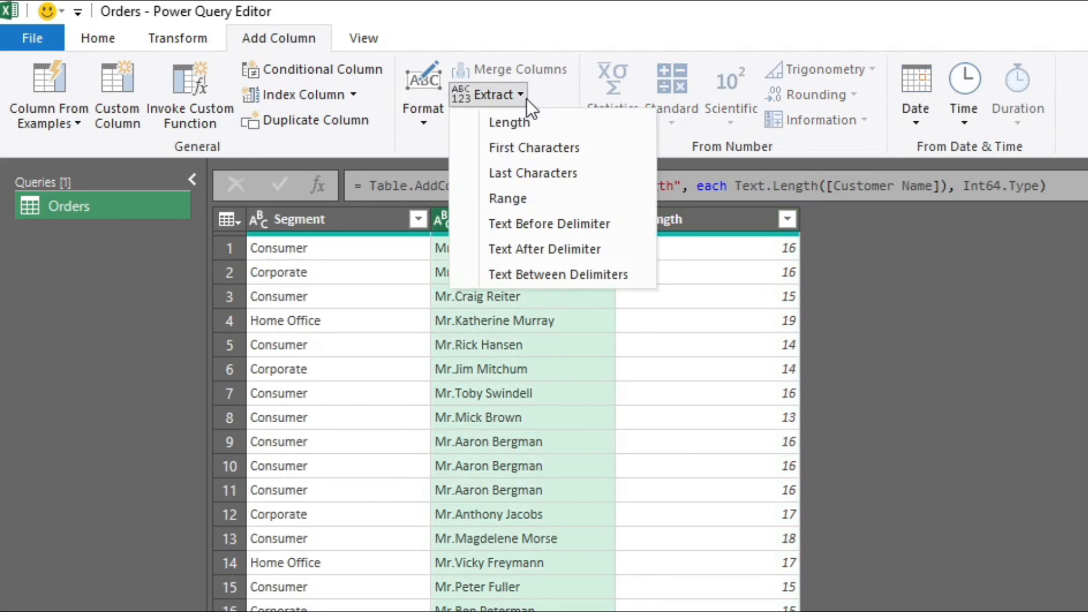
{"action": "left_click", "coordinate": [561, 154]}
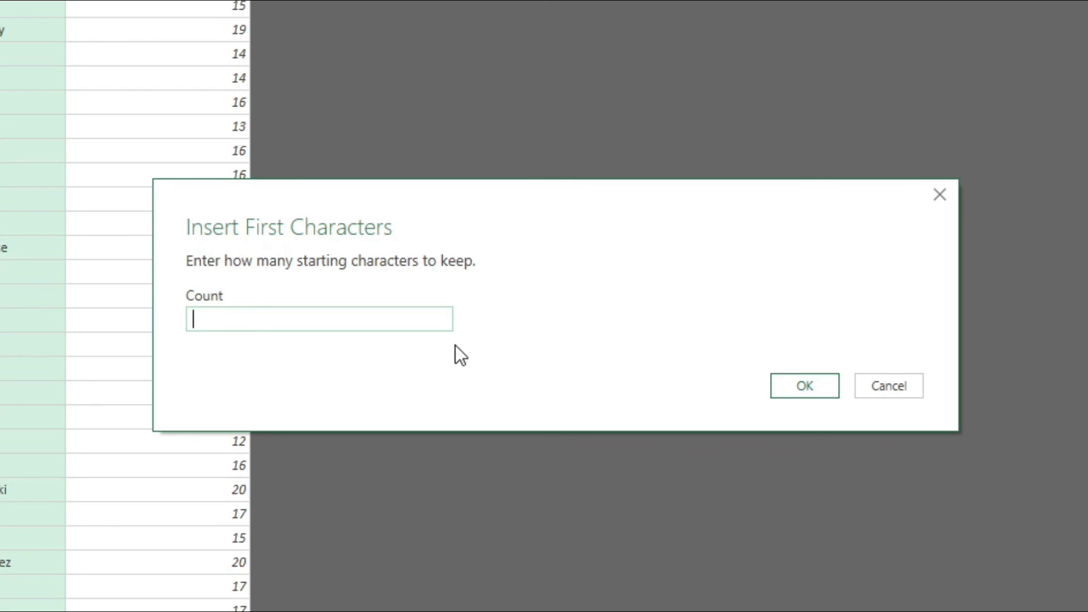
{"action": "type", "text": "3"}
{"action": "left_click", "coordinate": [810, 391]}
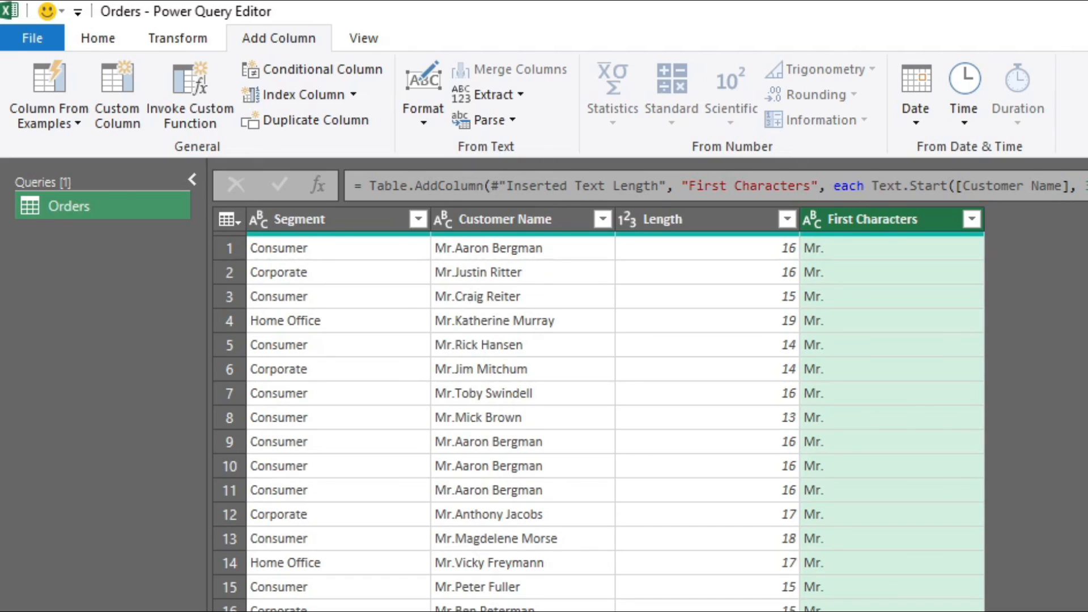
Add a new column that extracts the last 7 characters of each Customer Name value
{"action": "left_click", "coordinate": [502, 220]}
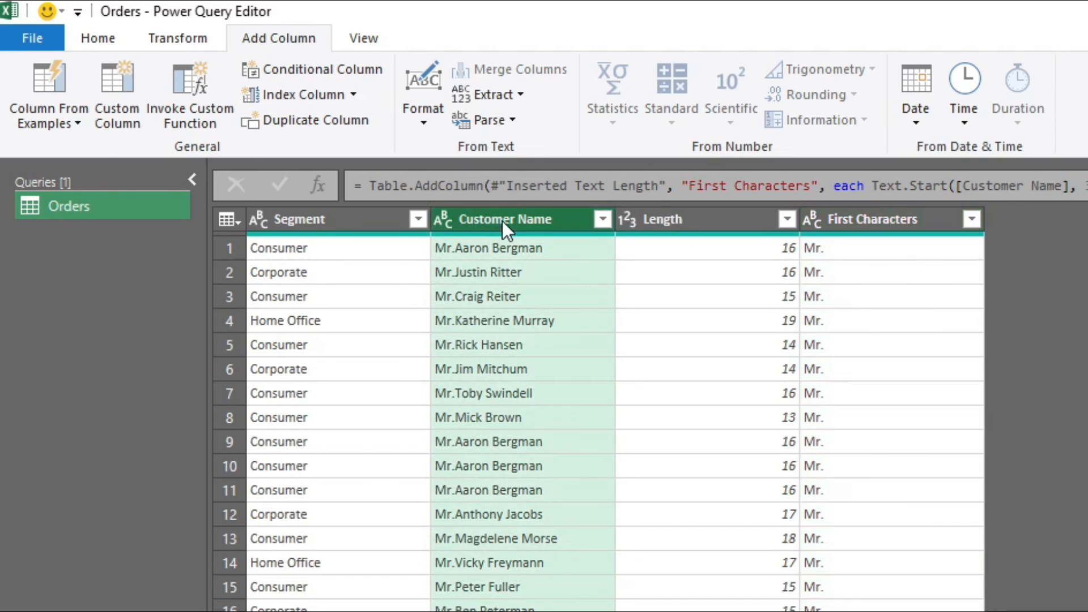
{"action": "left_click", "coordinate": [512, 96]}
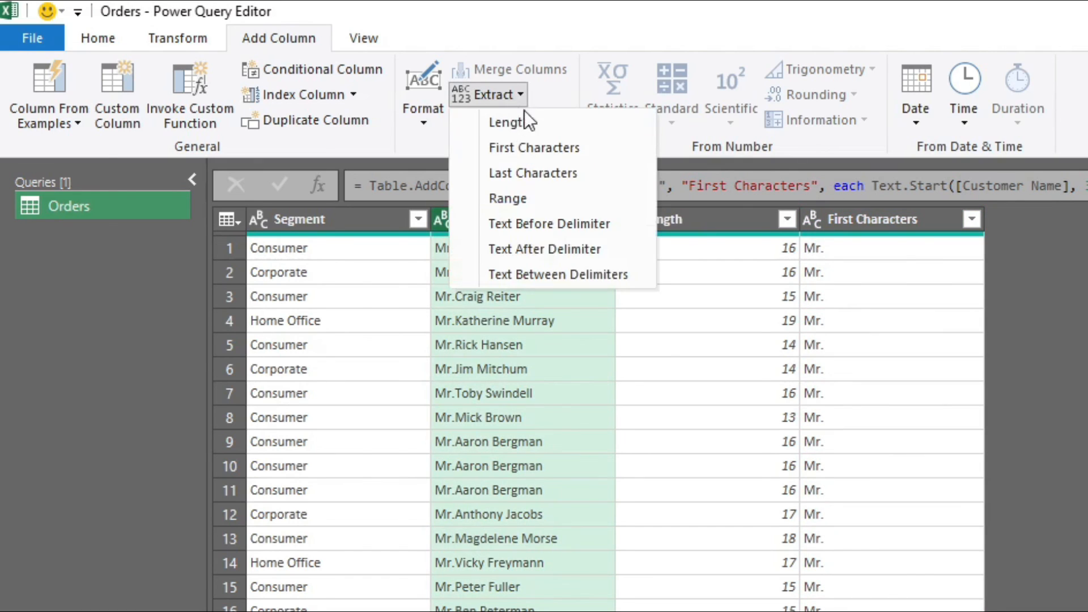
{"action": "left_click", "coordinate": [557, 177]}
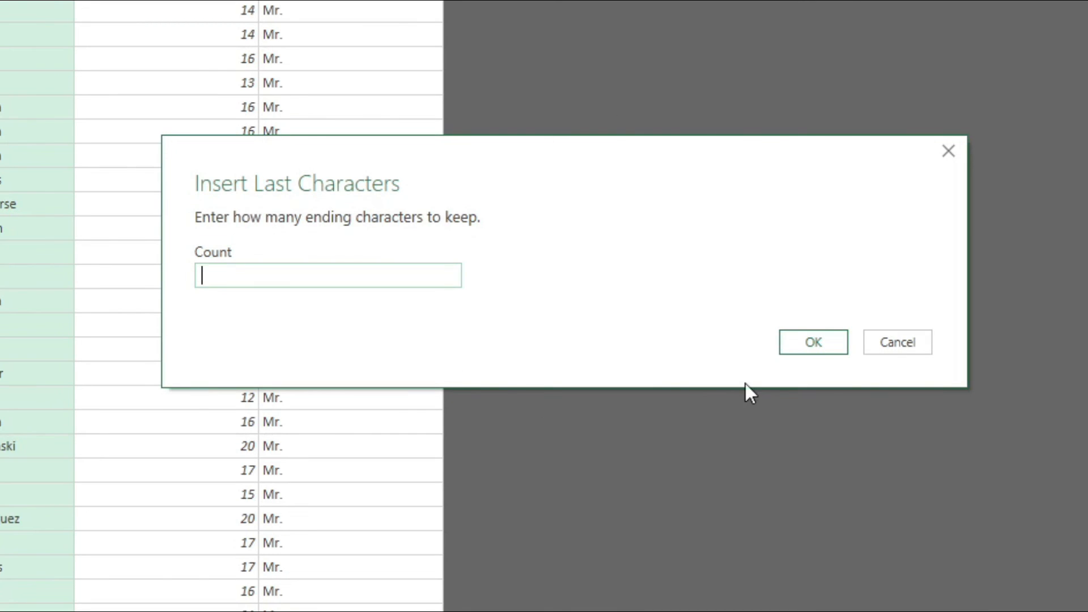
{"action": "type", "text": "7"}
{"action": "left_click", "coordinate": [819, 347]}
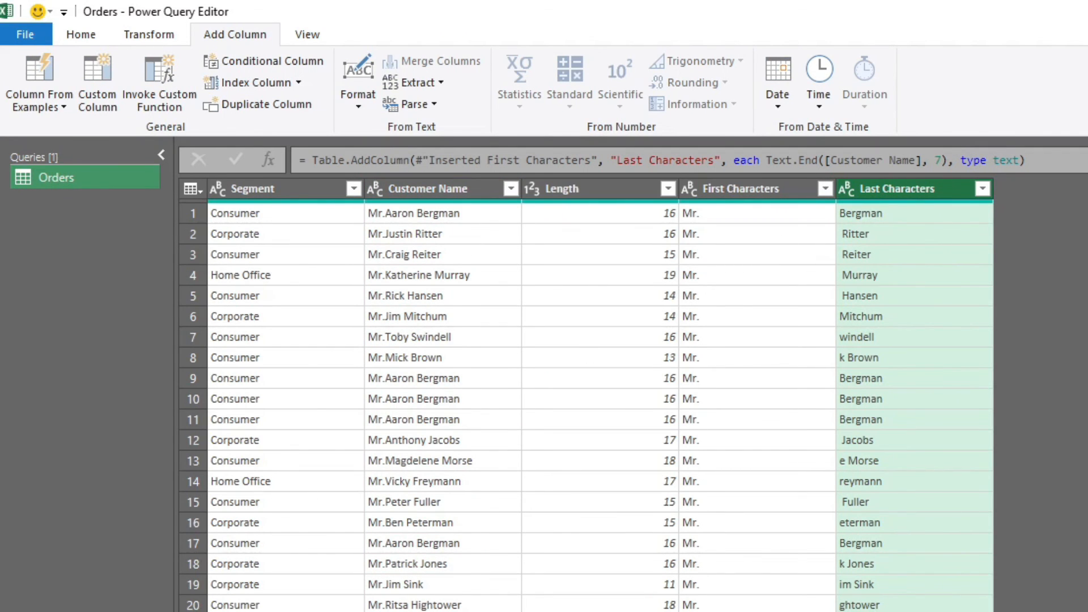
Add a new column that extracts the Customer Name text after the "." delimiter
{"action": "left_click", "coordinate": [463, 193]}
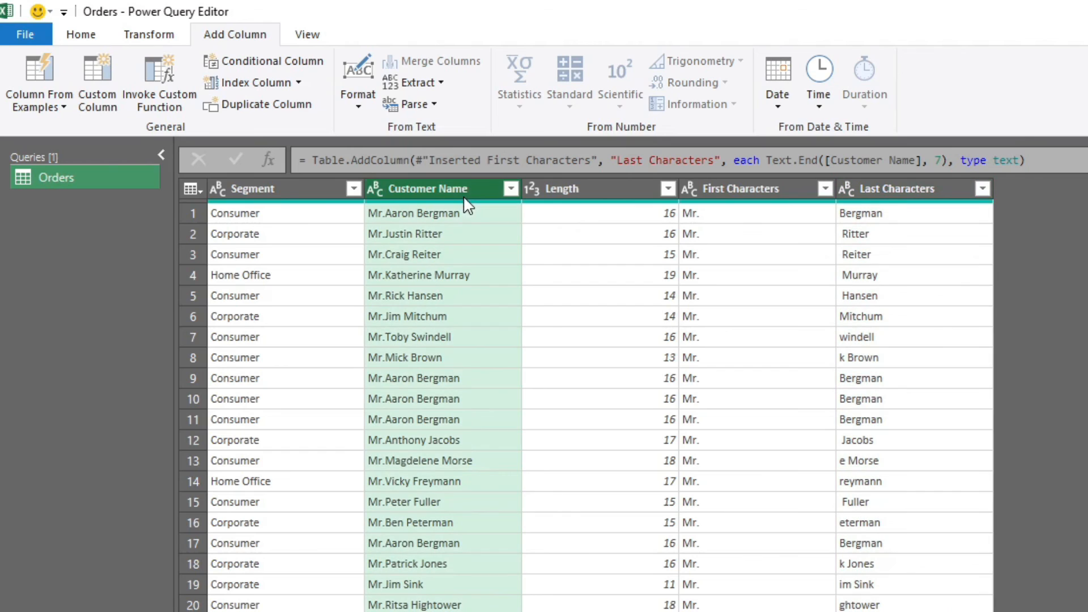
{"action": "left_click", "coordinate": [435, 85]}
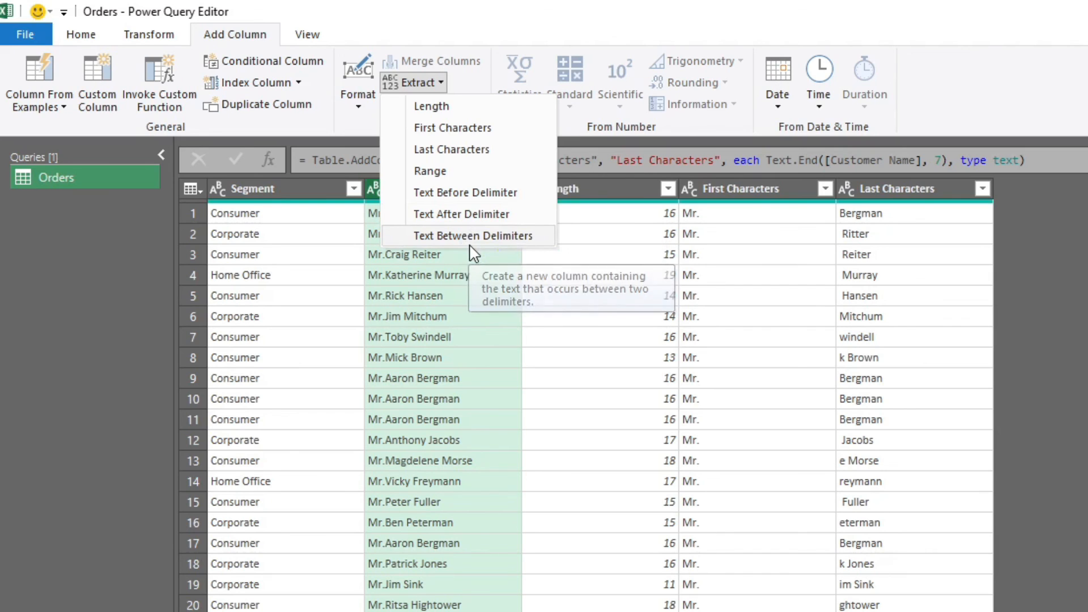
{"action": "left_click", "coordinate": [472, 215]}
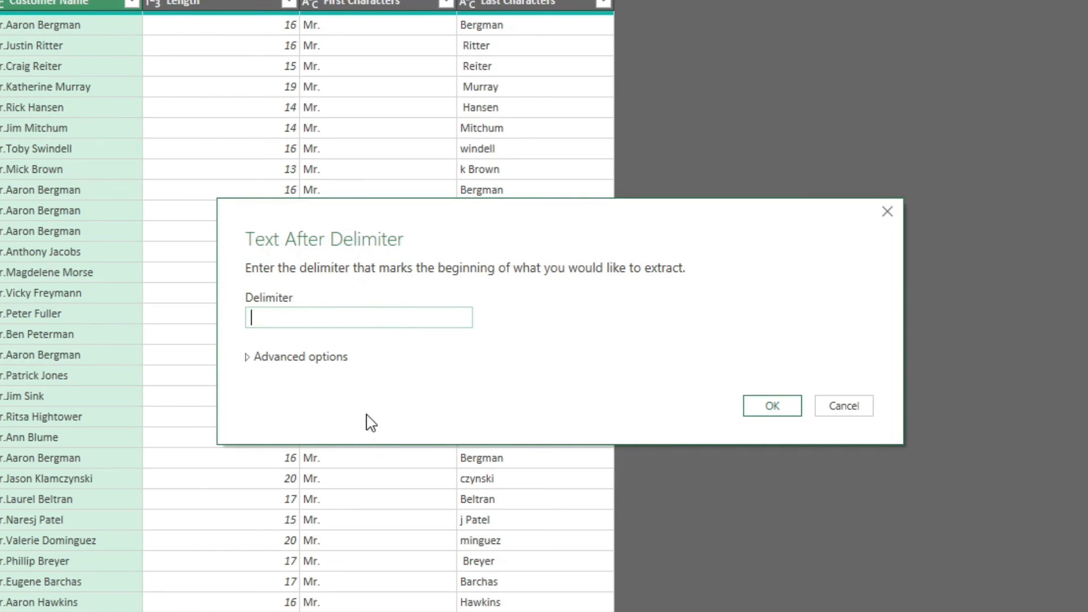
{"action": "type", "text": "."}
{"action": "left_click", "coordinate": [784, 410]}
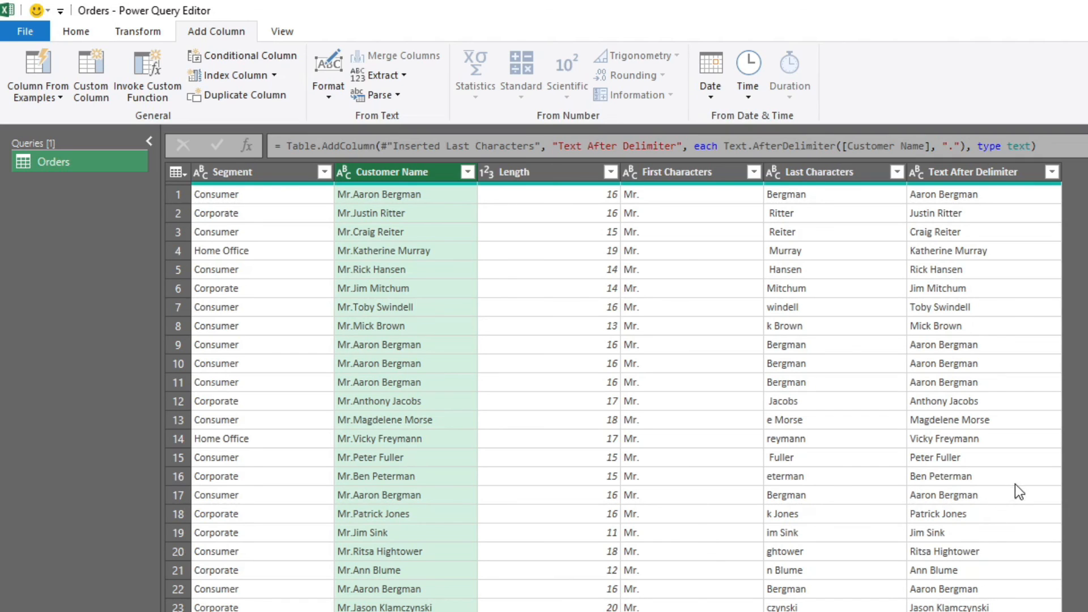
{"action": "left_click", "coordinate": [549, 319]}
{"action": "left_click", "coordinate": [267, 172]}
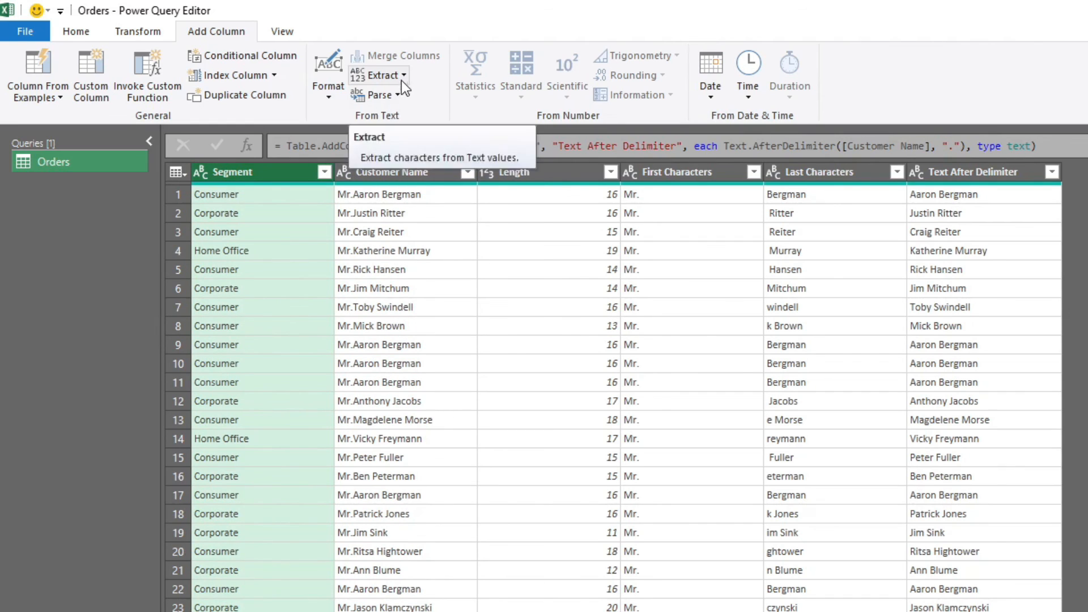
{"action": "left_click", "coordinate": [336, 99]}
{"action": "left_click", "coordinate": [614, 396]}
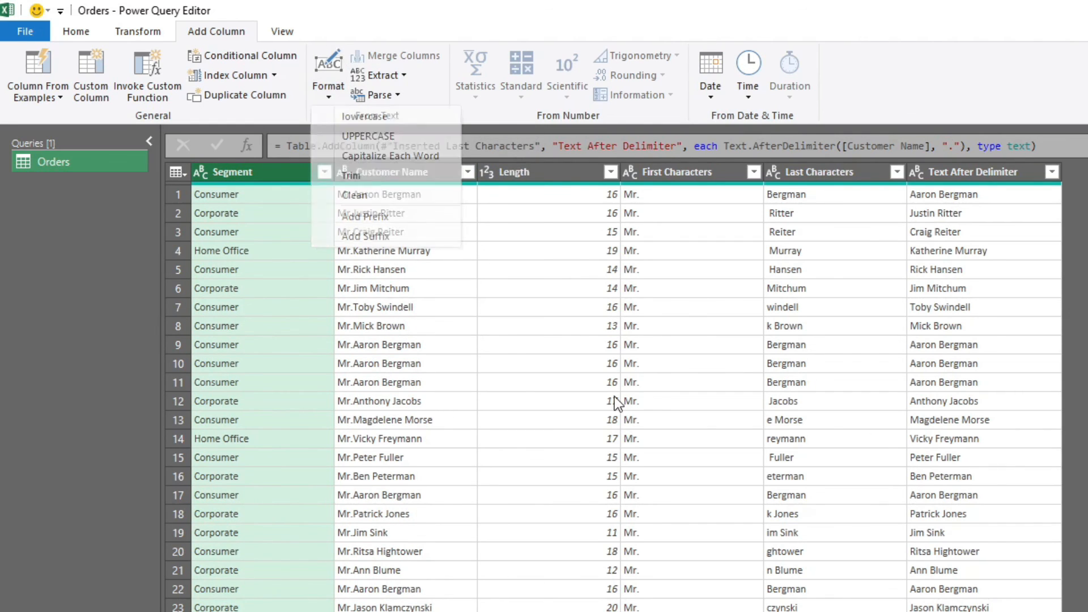